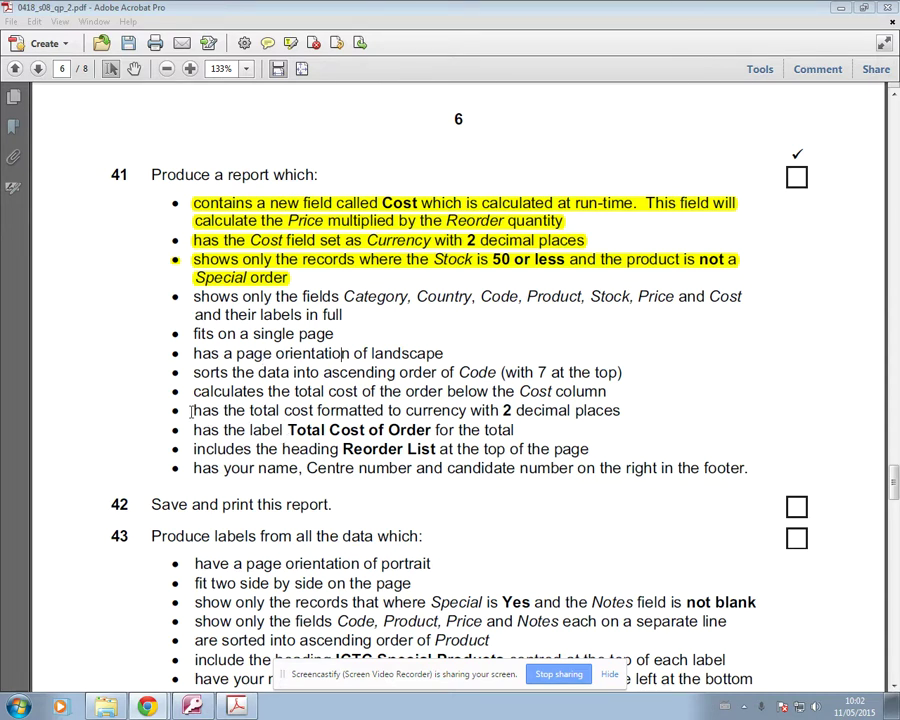
# Step: Select the currency-format and Total Cost of Order requirement lines, then return to Access
pyautogui.moveTo(192, 410); pyautogui.dragTo(519, 433)
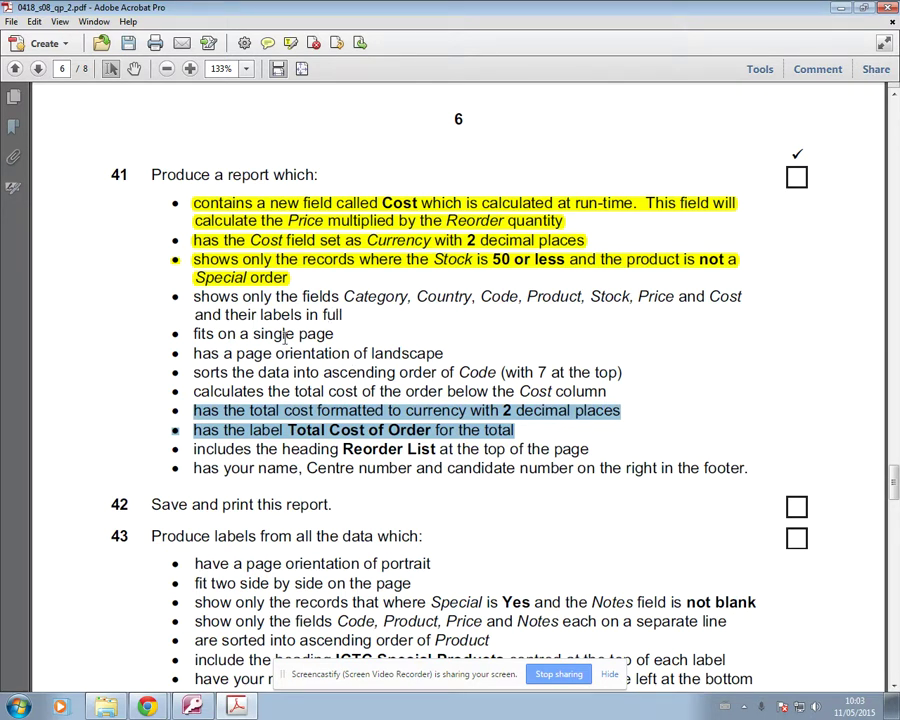
pyautogui.click(192, 706)
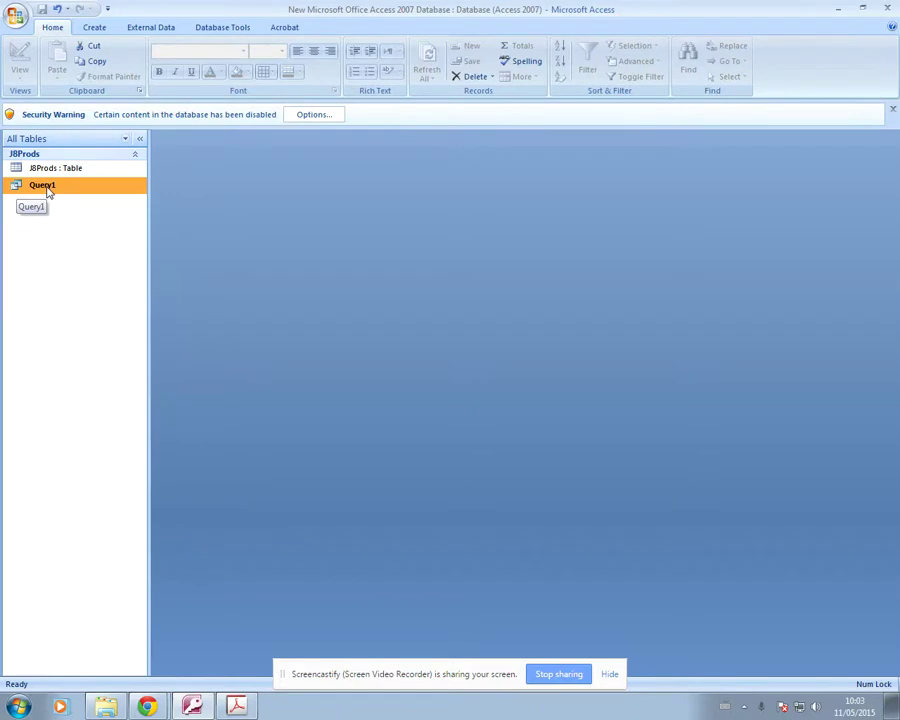
# Step: Start the Report Wizard with Query1 as the data source
pyautogui.press('Up')
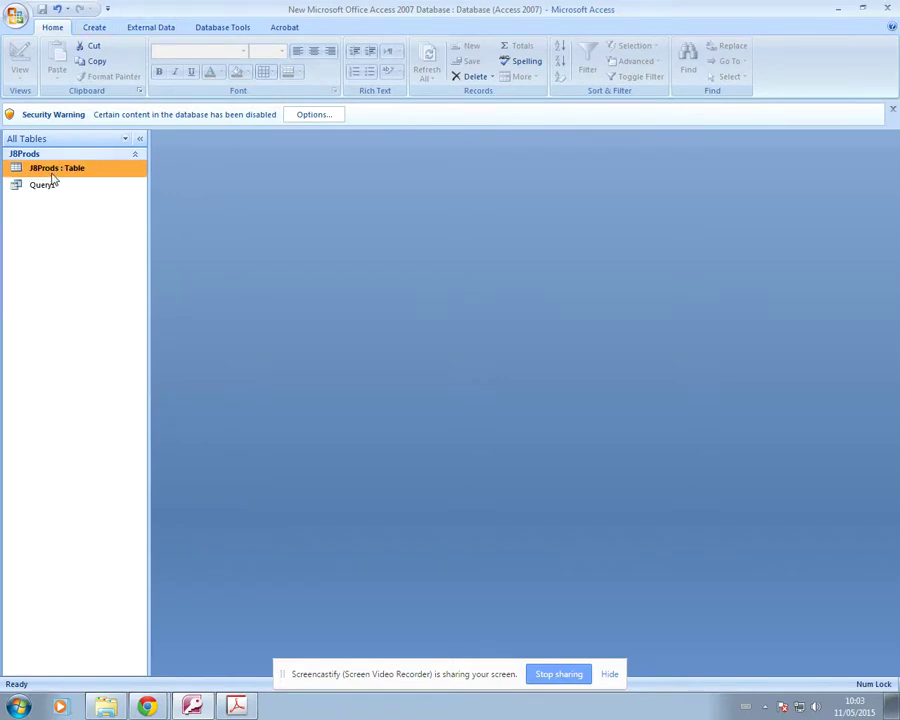
pyautogui.press('Down')
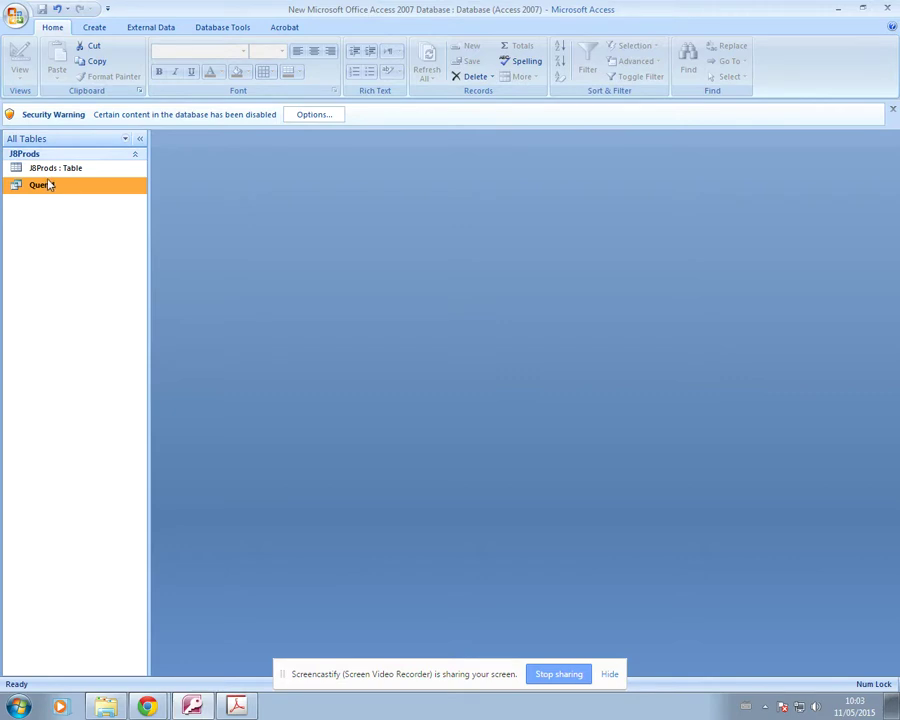
pyautogui.click(92, 28)
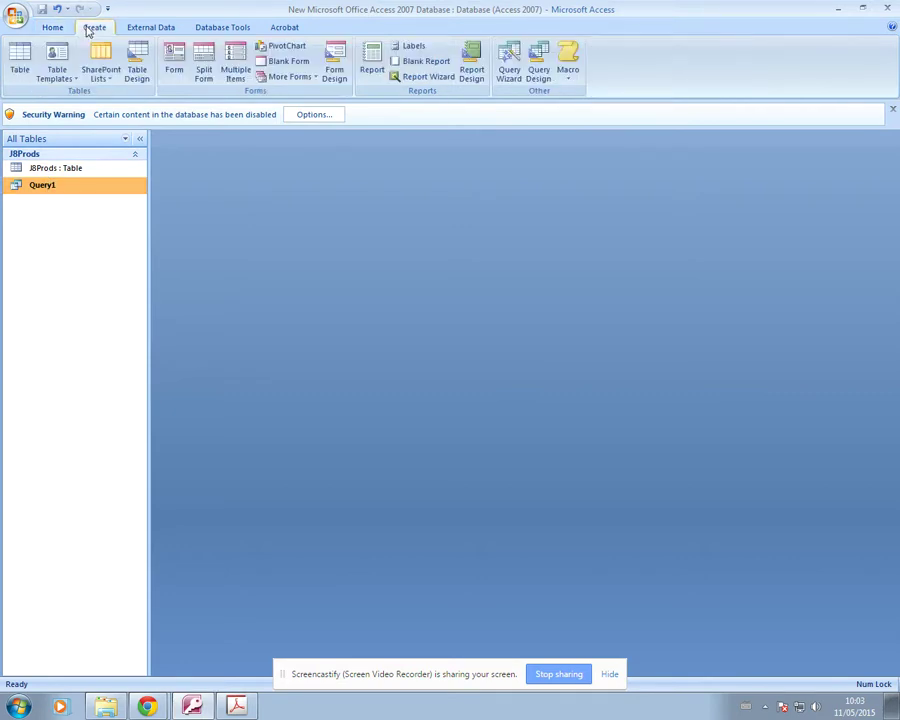
pyautogui.click(420, 78)
pyautogui.click(465, 242)
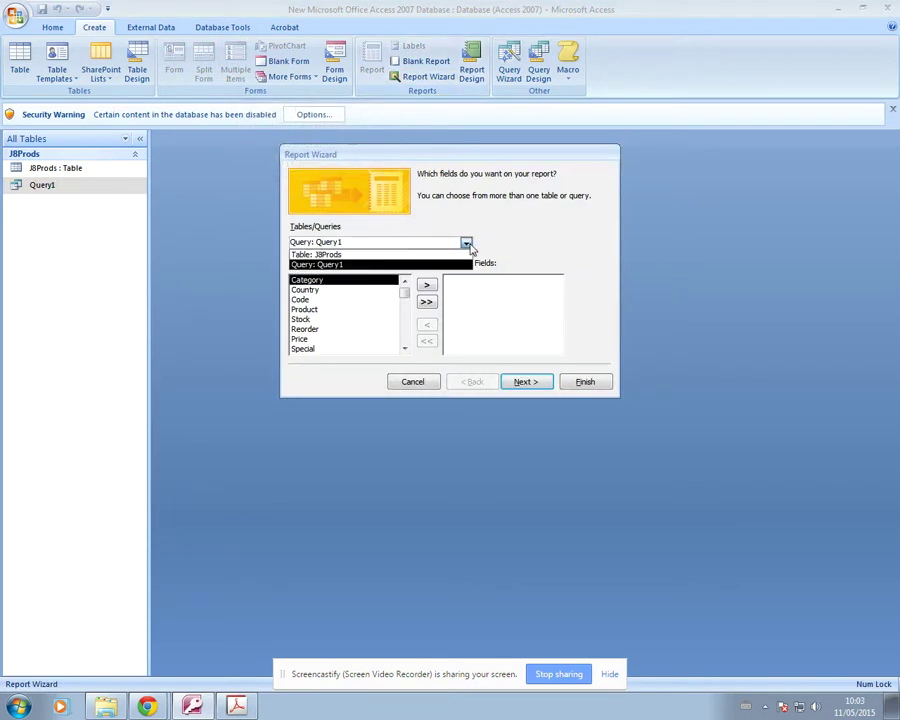
pyautogui.click(326, 265)
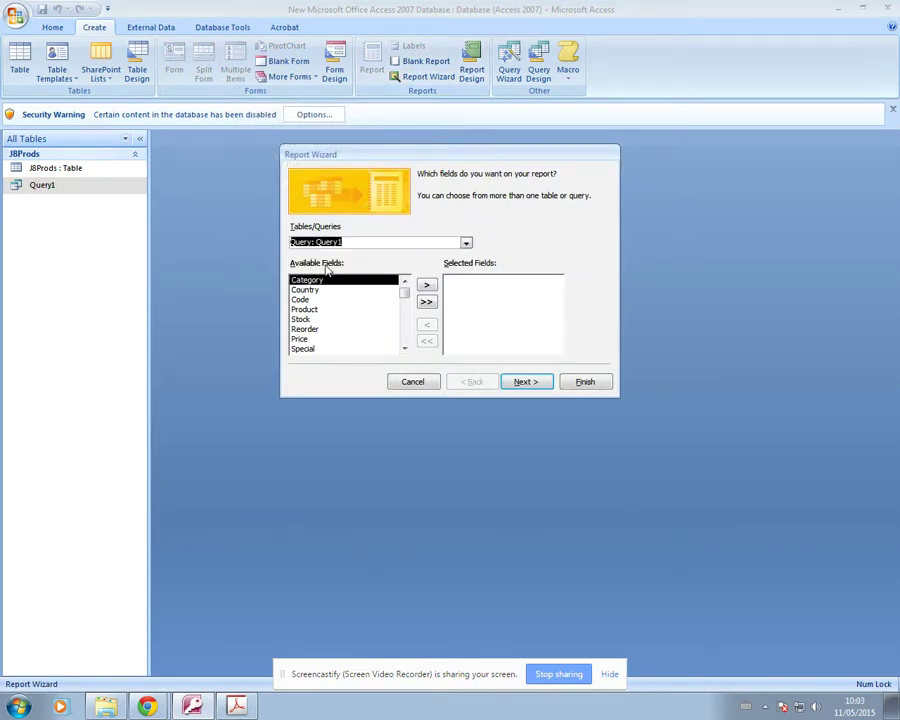
pyautogui.click(236, 706)
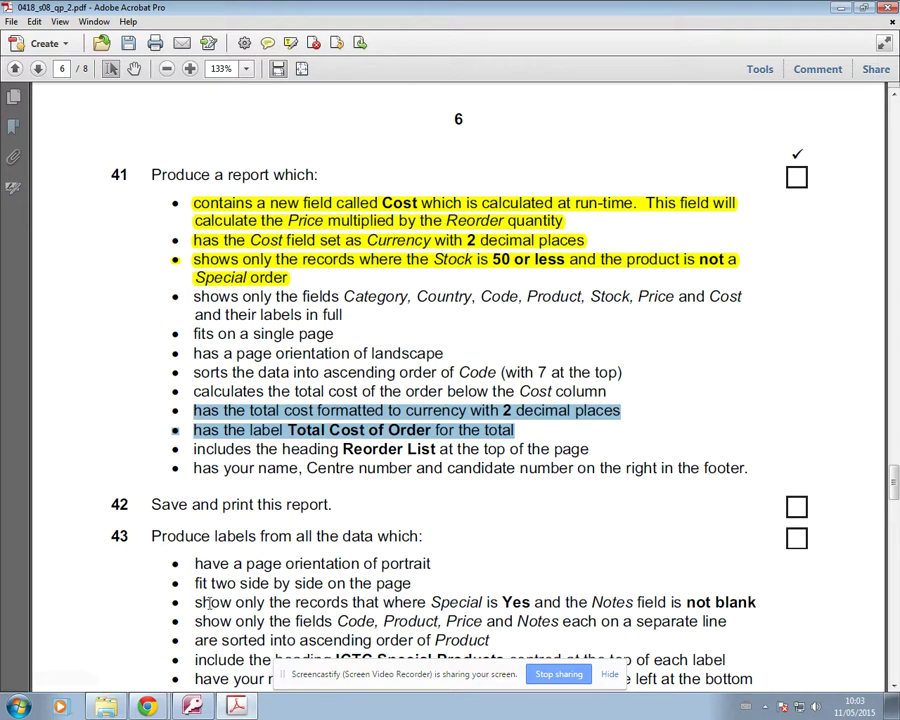
pyautogui.click(192, 706)
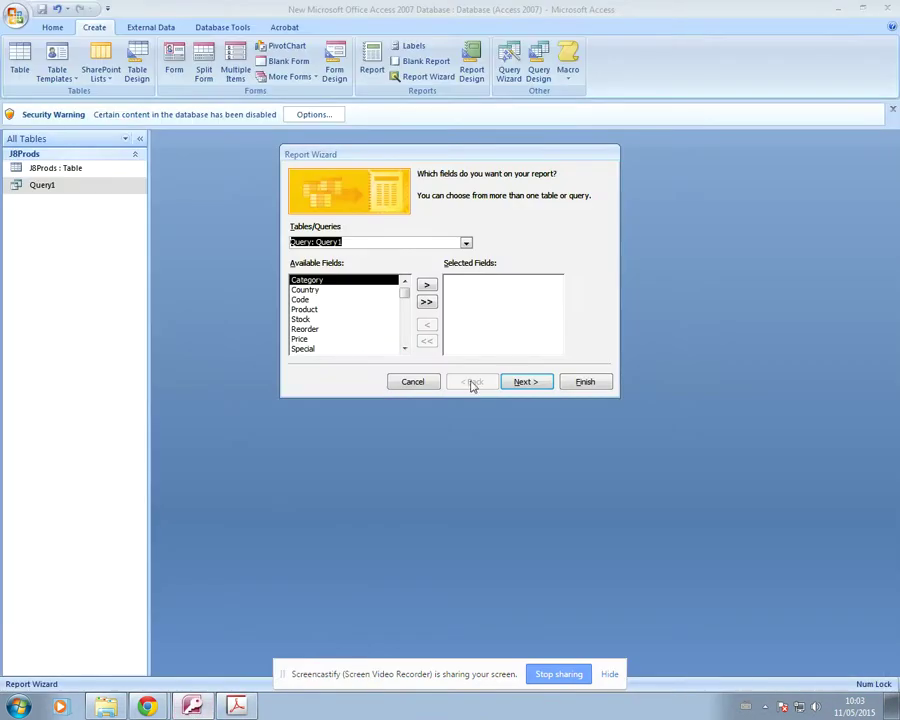
# Step: Add Category, Country, Code, Product, Stock, Price and Cost, skipping grouping to reach sorting
pyautogui.click(426, 285)
pyautogui.click(426, 285)
pyautogui.click(426, 285)
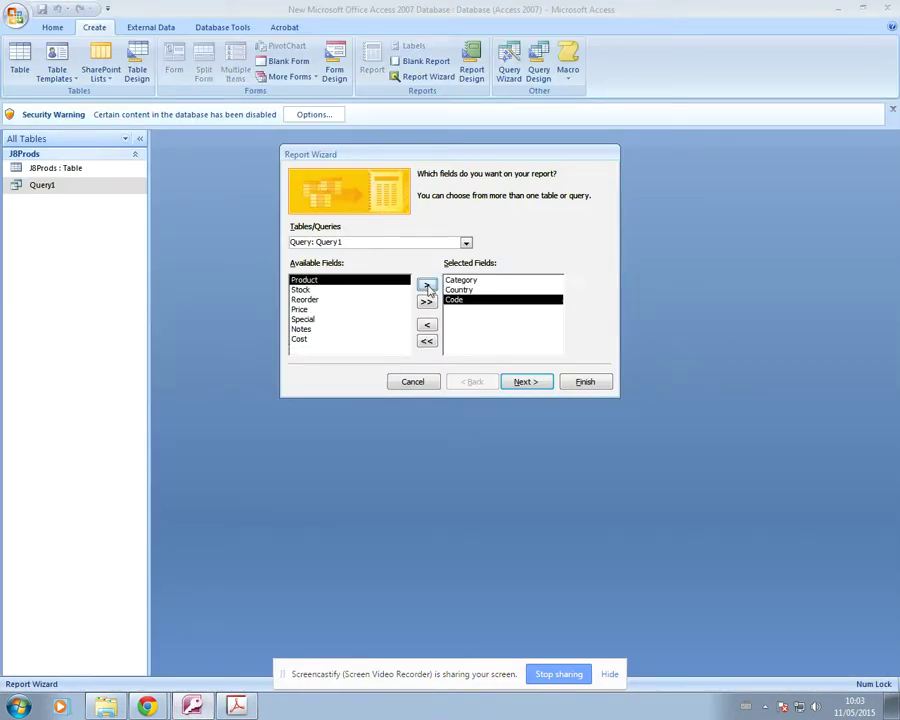
pyautogui.click(426, 285)
pyautogui.click(427, 286)
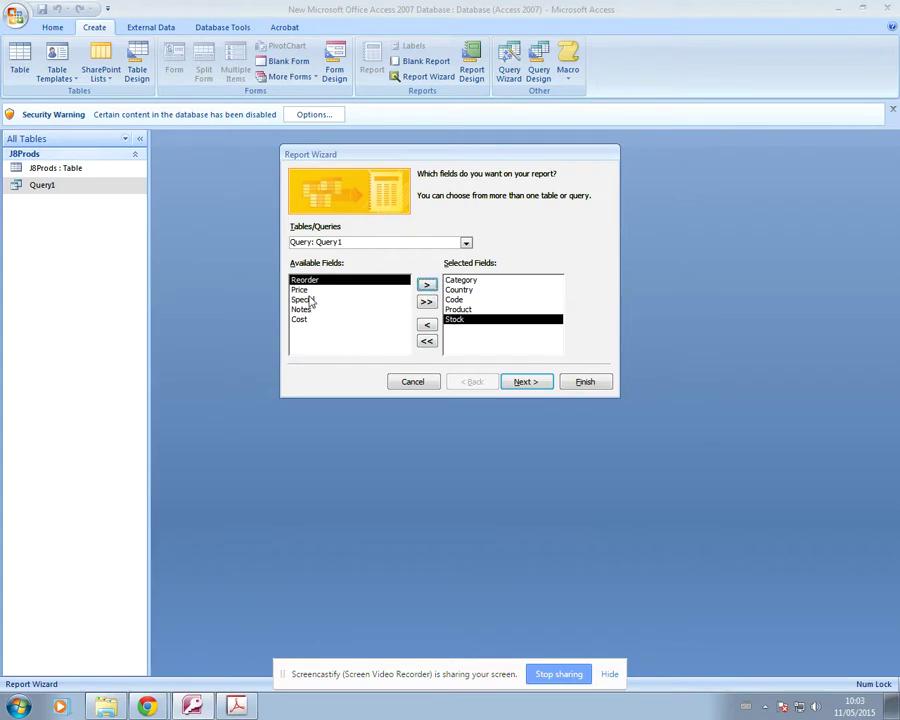
pyautogui.click(230, 706)
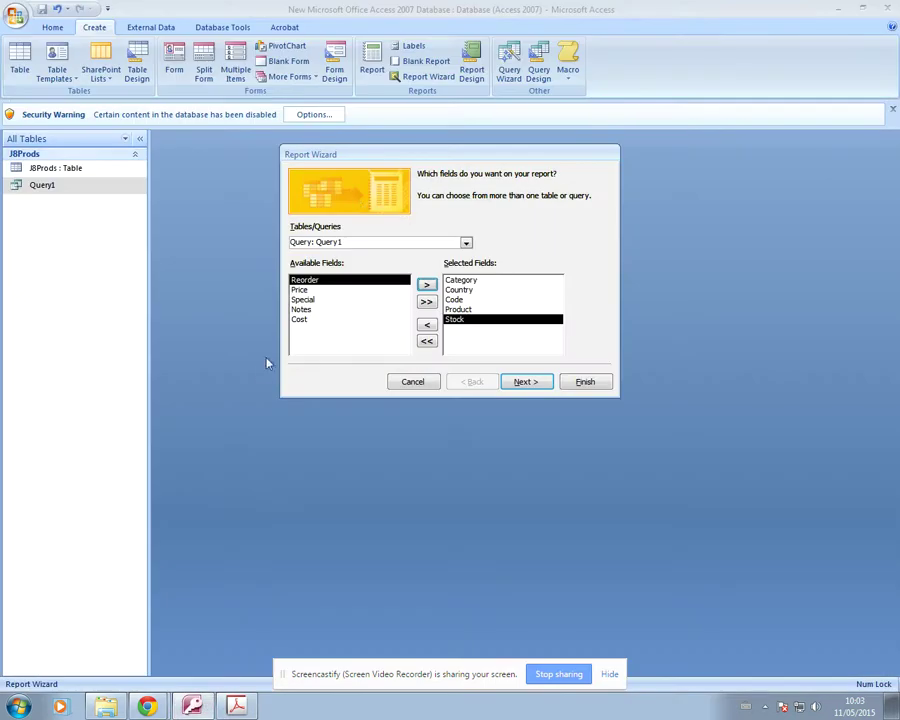
pyautogui.hotkey('alt', 'Tab')
pyautogui.click(300, 290)
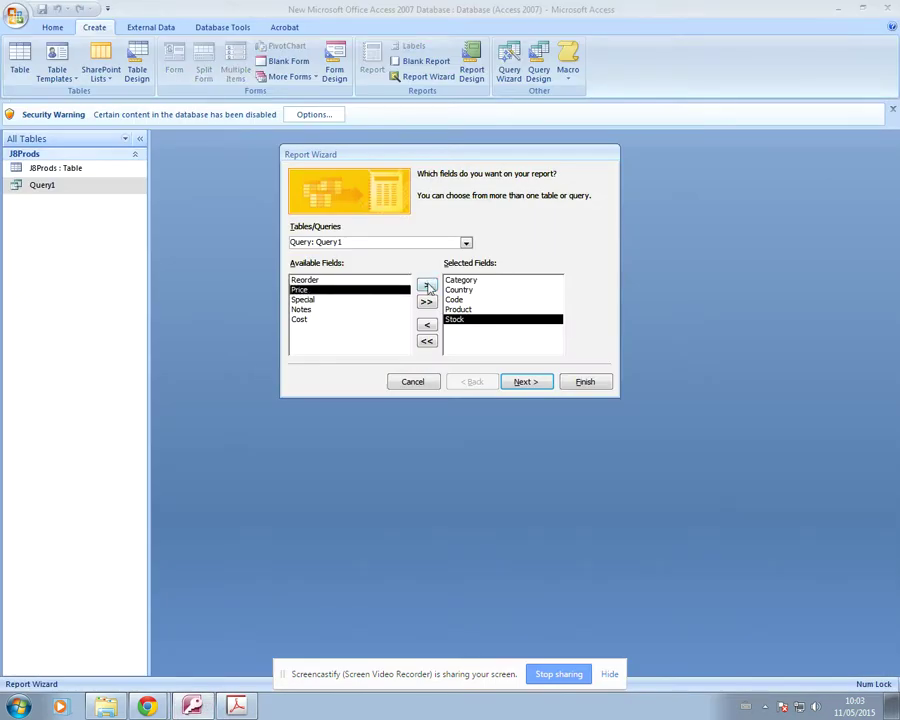
pyautogui.click(427, 285)
pyautogui.click(304, 309)
pyautogui.click(430, 286)
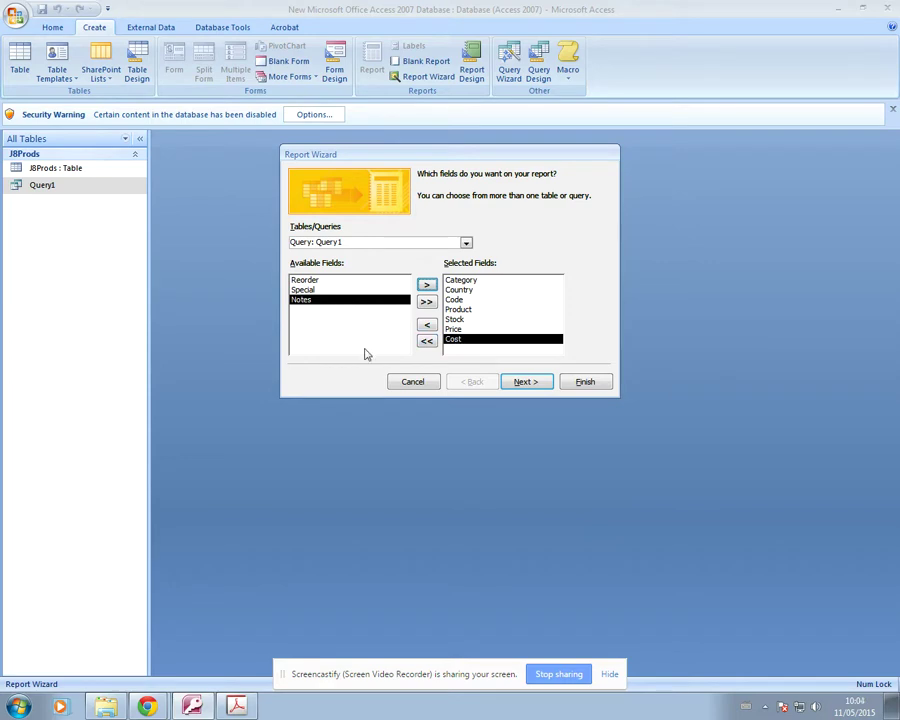
pyautogui.click(518, 383)
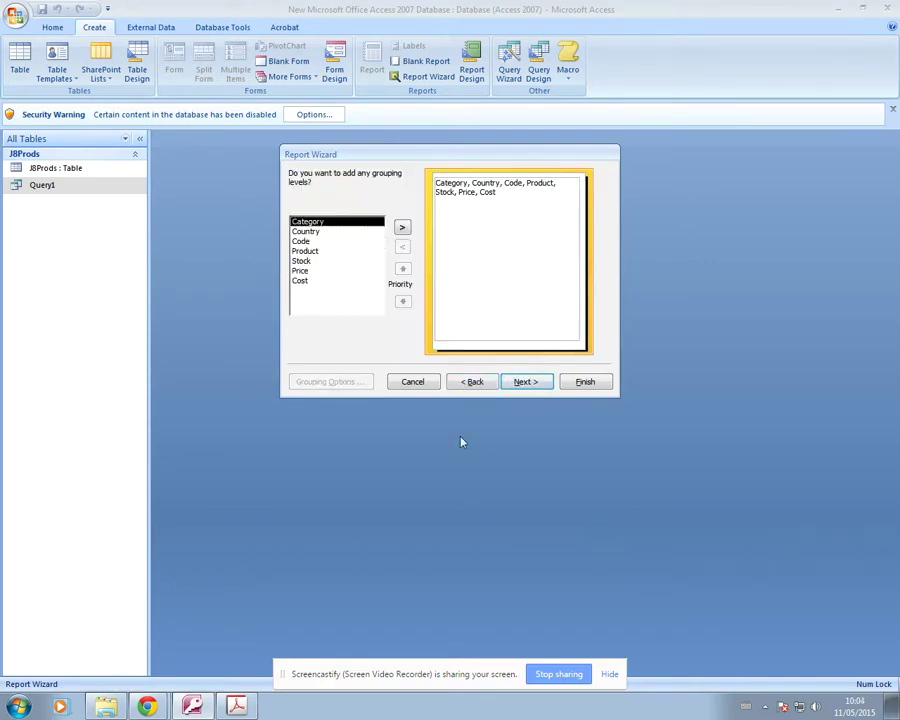
pyautogui.click(530, 385)
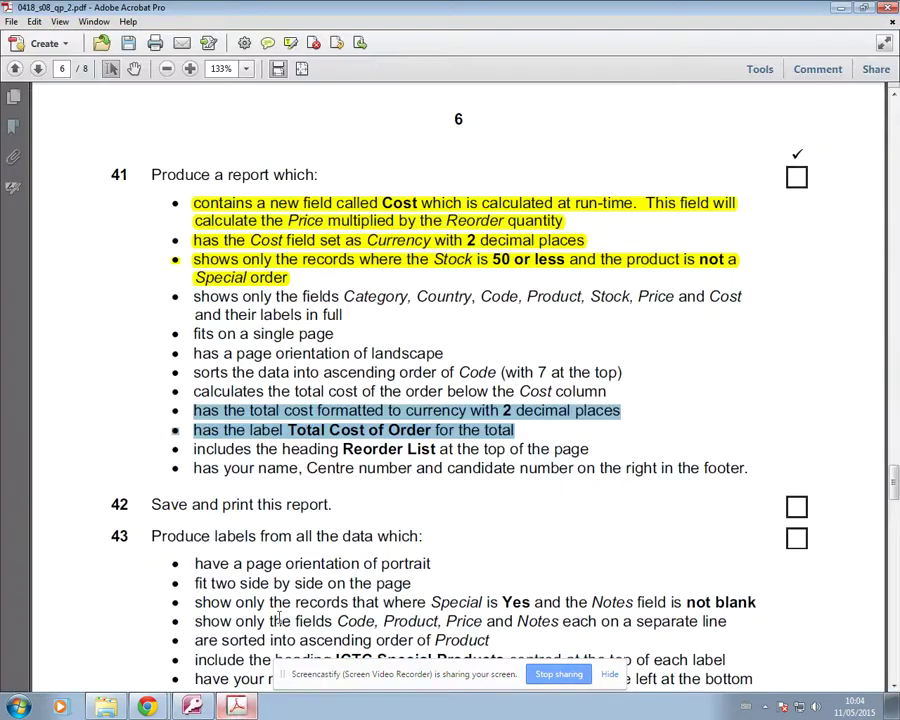
# Step: Highlight the requirement listing the report's fields in yellow
pyautogui.click(236, 707)
pyautogui.moveTo(346, 317); pyautogui.dragTo(194, 298)
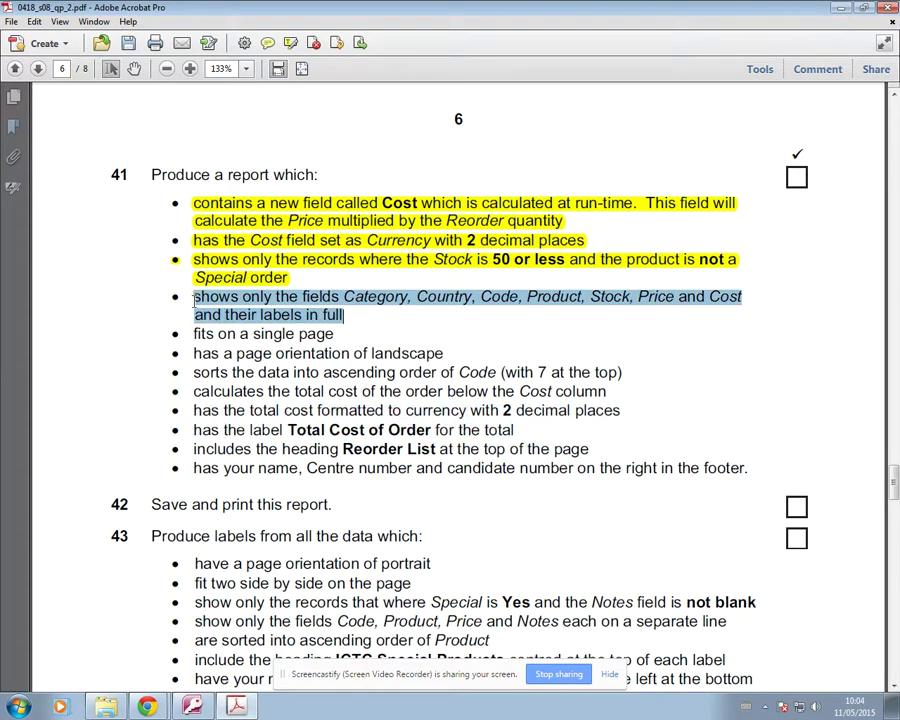
pyautogui.click(290, 42)
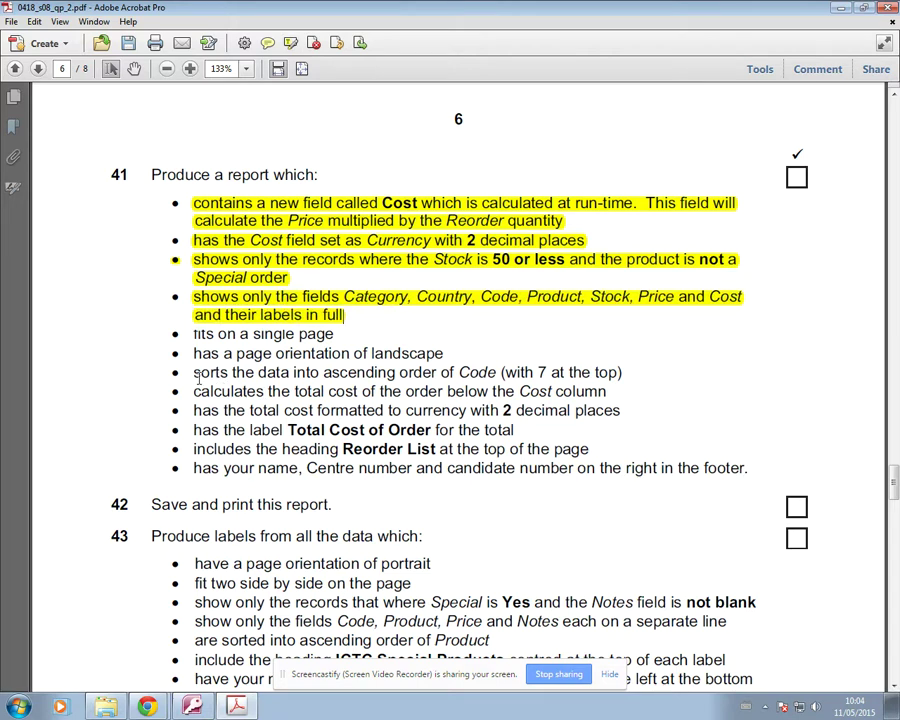
# Step: Highlight the Code sort-order requirement and return to the wizard's sort step
pyautogui.moveTo(195, 376); pyautogui.dragTo(618, 377)
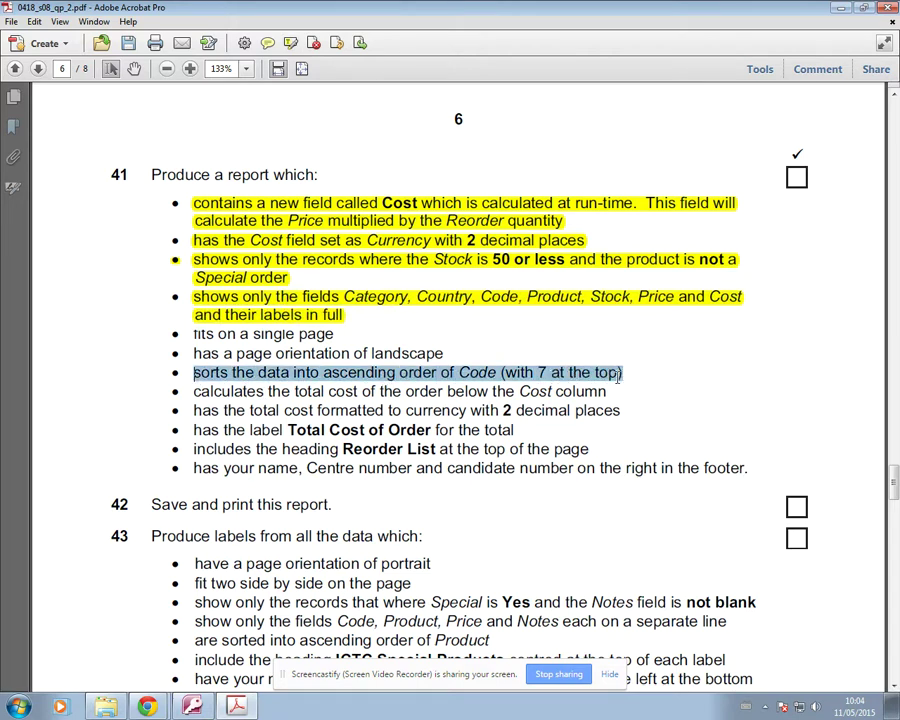
pyautogui.click(290, 42)
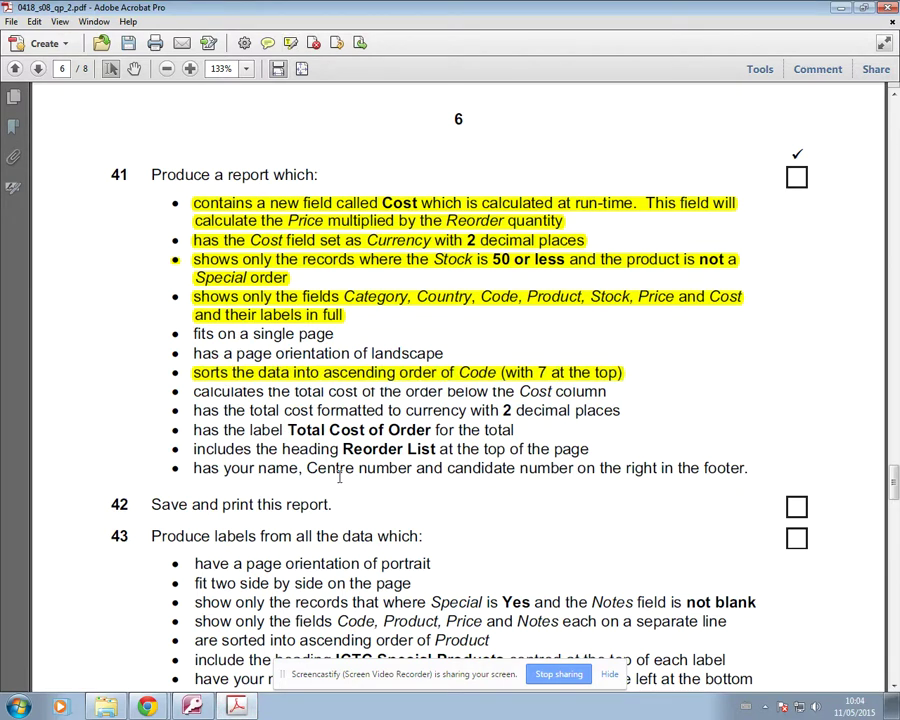
pyautogui.moveTo(196, 704)
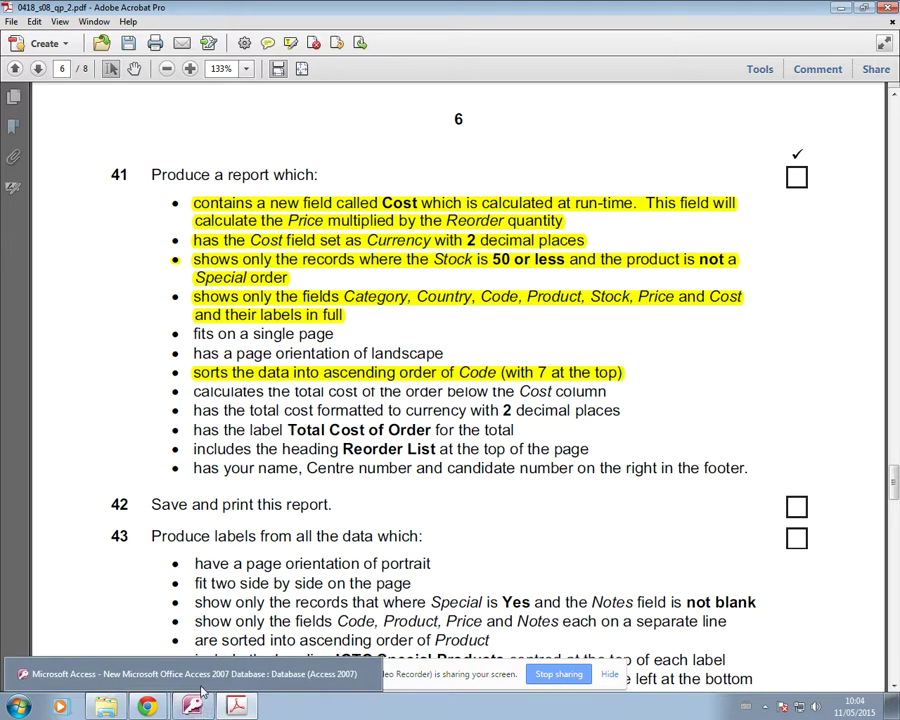
pyautogui.click(193, 706)
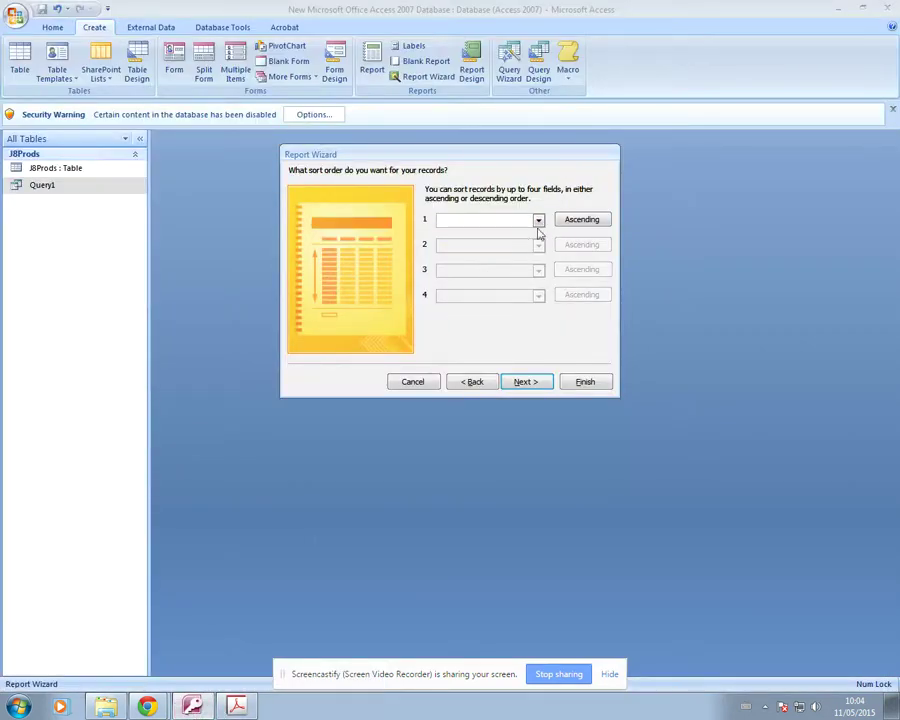
pyautogui.click(538, 220)
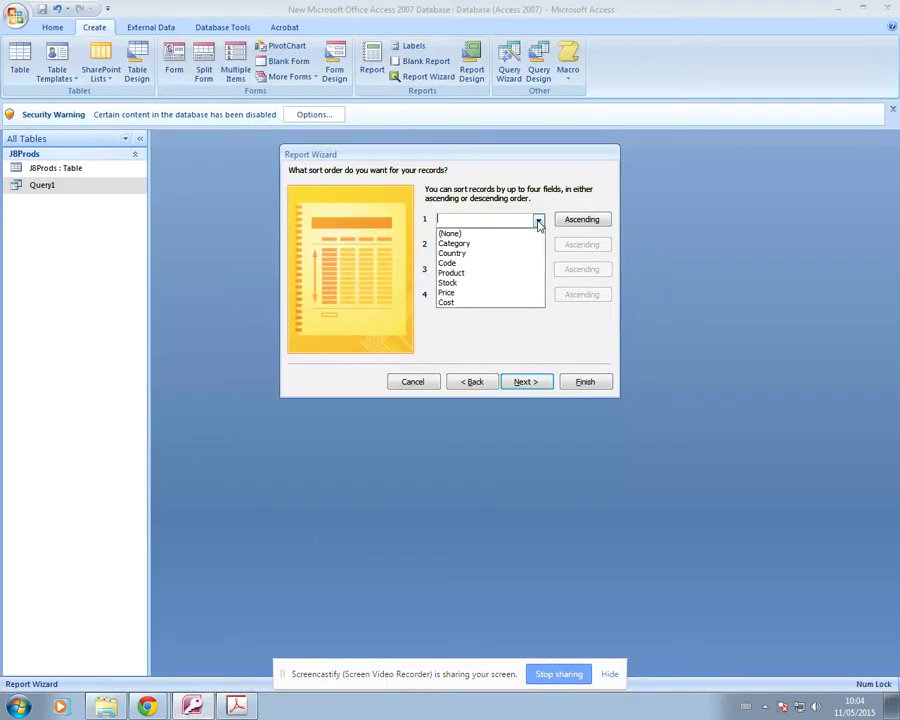
# Step: Sort the report records by Code in ascending order
pyautogui.click(480, 263)
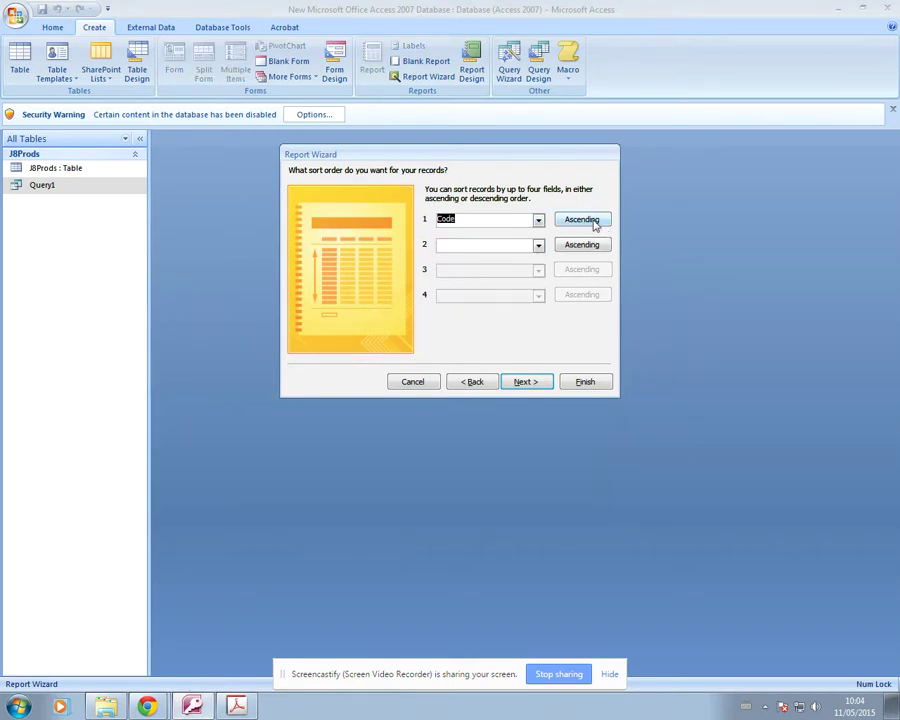
pyautogui.click(594, 224)
pyautogui.click(584, 223)
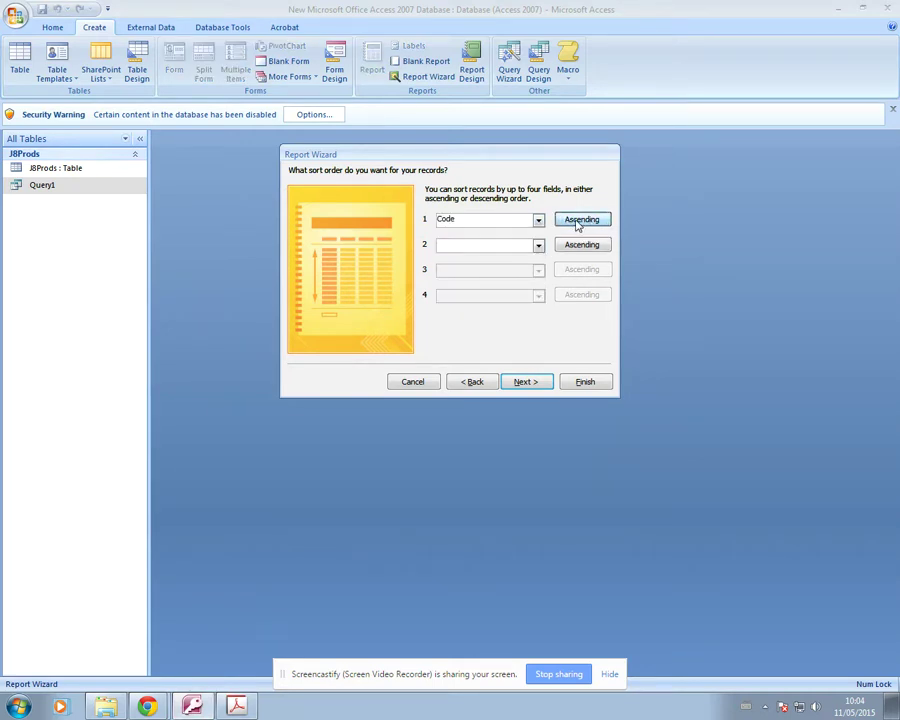
pyautogui.click(577, 225)
pyautogui.click(575, 223)
pyautogui.click(525, 384)
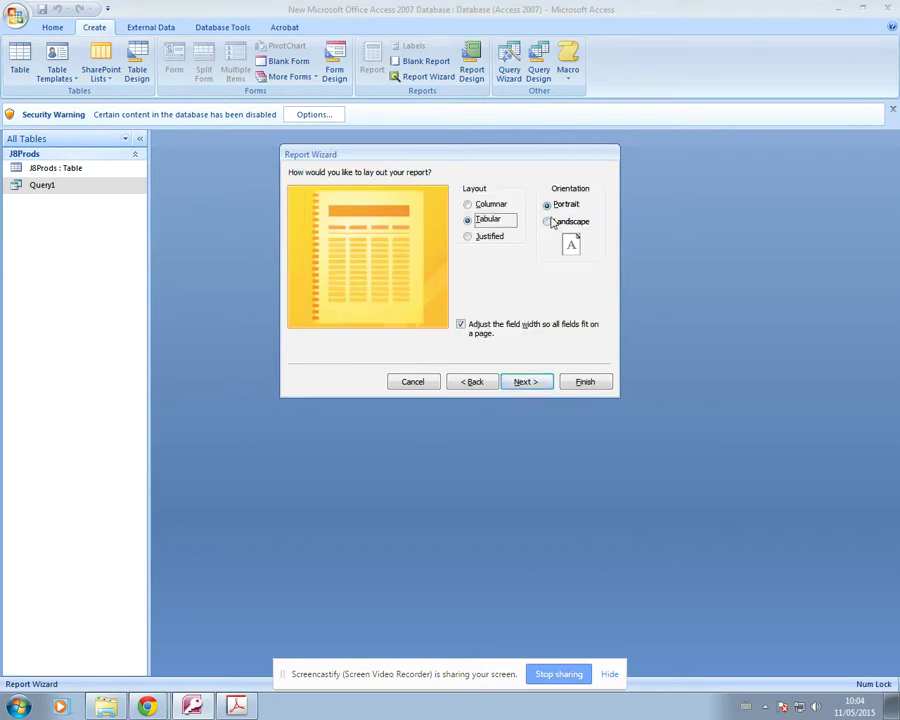
# Step: Set the report layout to landscape orientation
pyautogui.hotkey('alt', 'Tab')
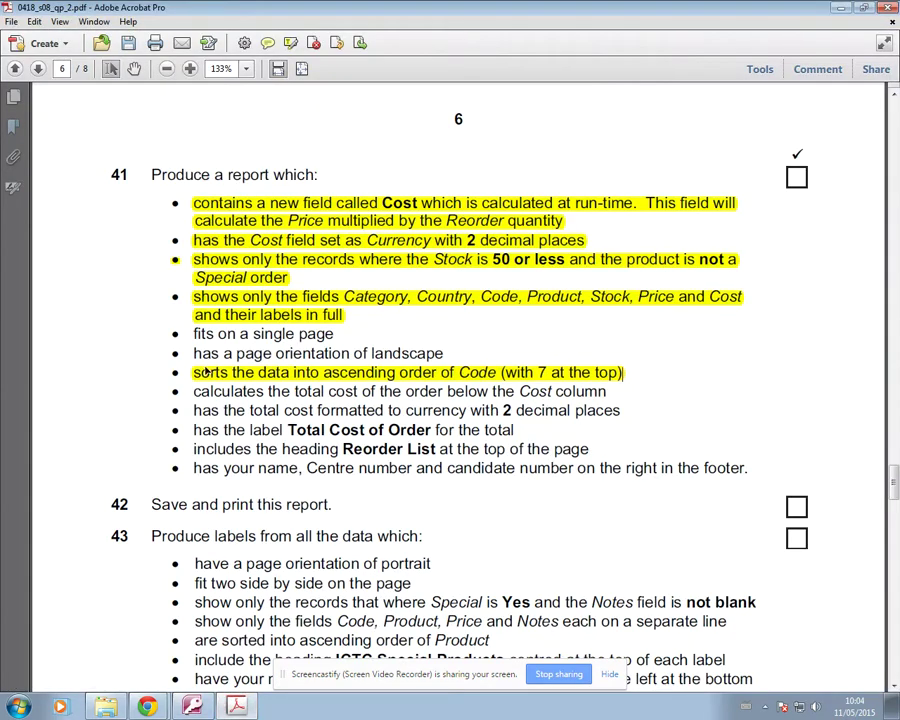
pyautogui.moveTo(192, 353); pyautogui.dragTo(443, 355)
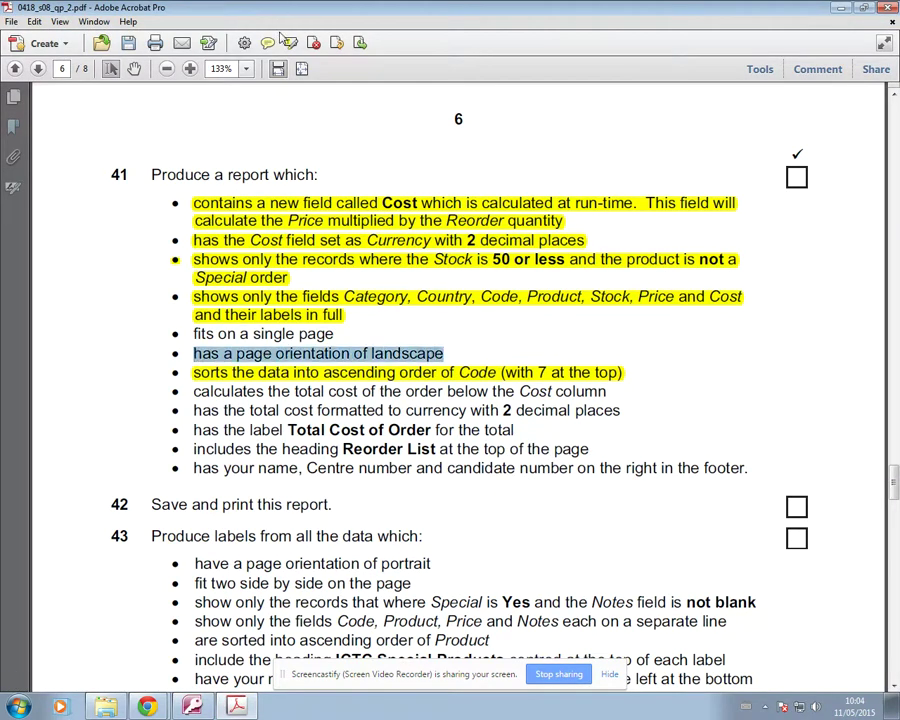
pyautogui.hotkey('alt', 'Tab')
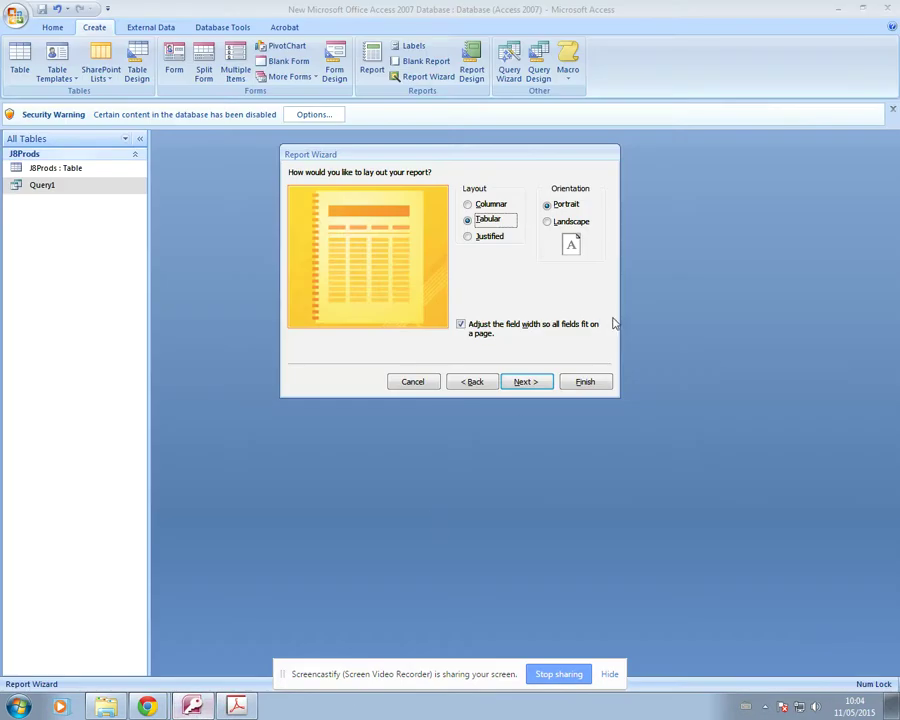
pyautogui.click(565, 222)
pyautogui.click(526, 382)
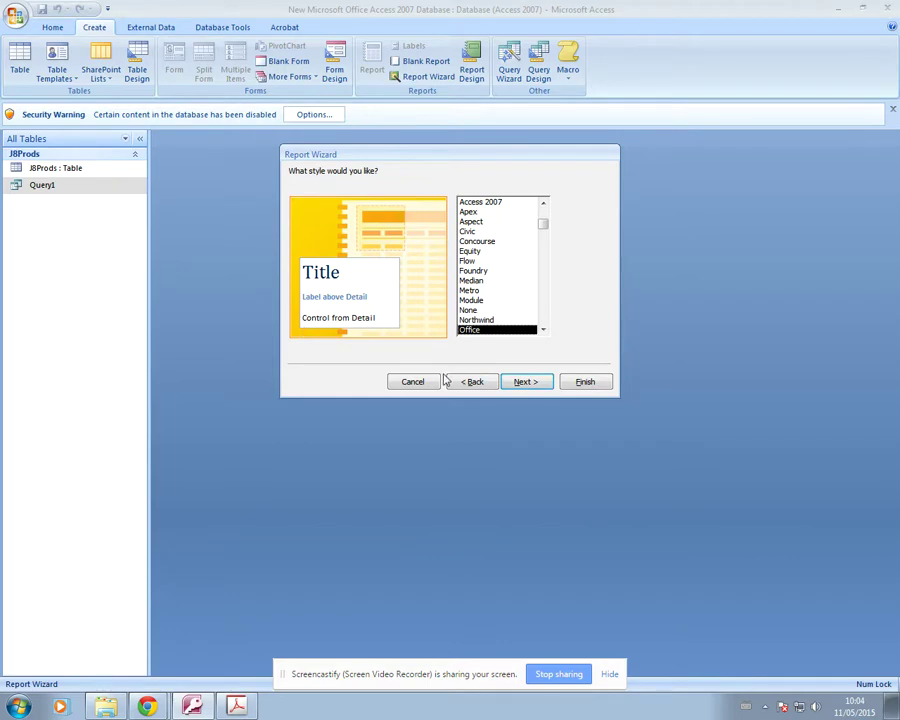
# Step: Replace the report title Query1 with 'Reorder List' copied from the exam paper
pyautogui.click(520, 386)
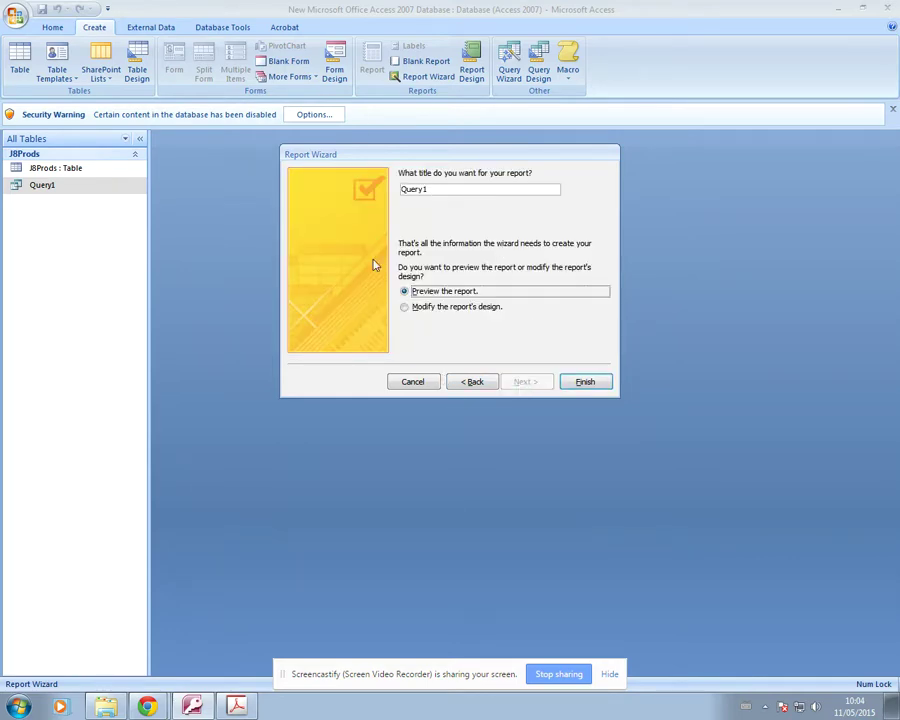
pyautogui.click(236, 707)
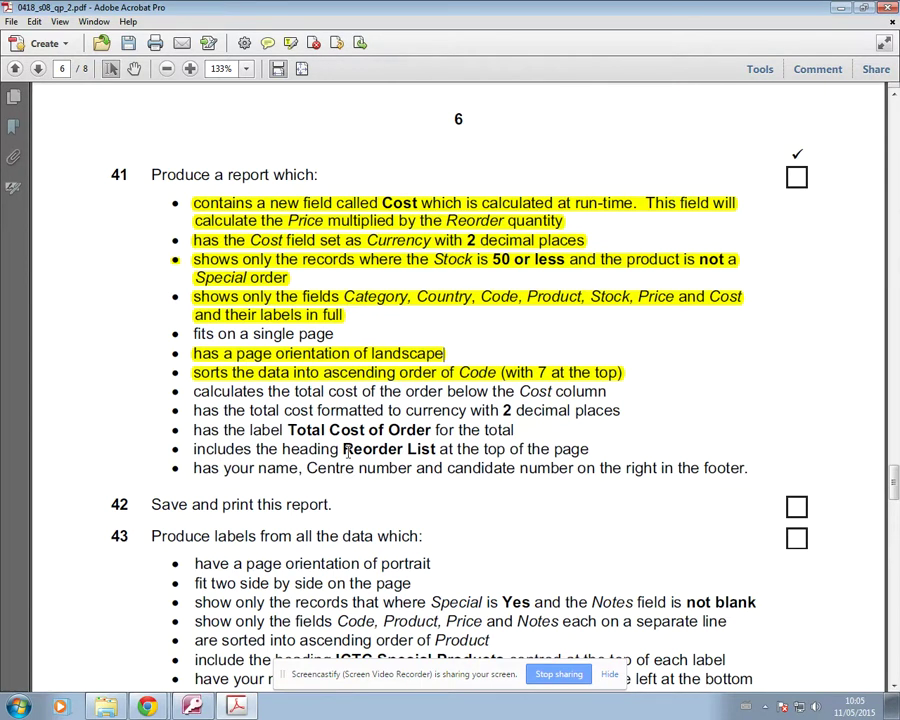
pyautogui.moveTo(342, 450); pyautogui.dragTo(436, 452)
pyautogui.hotkey('ctrl', 'c')
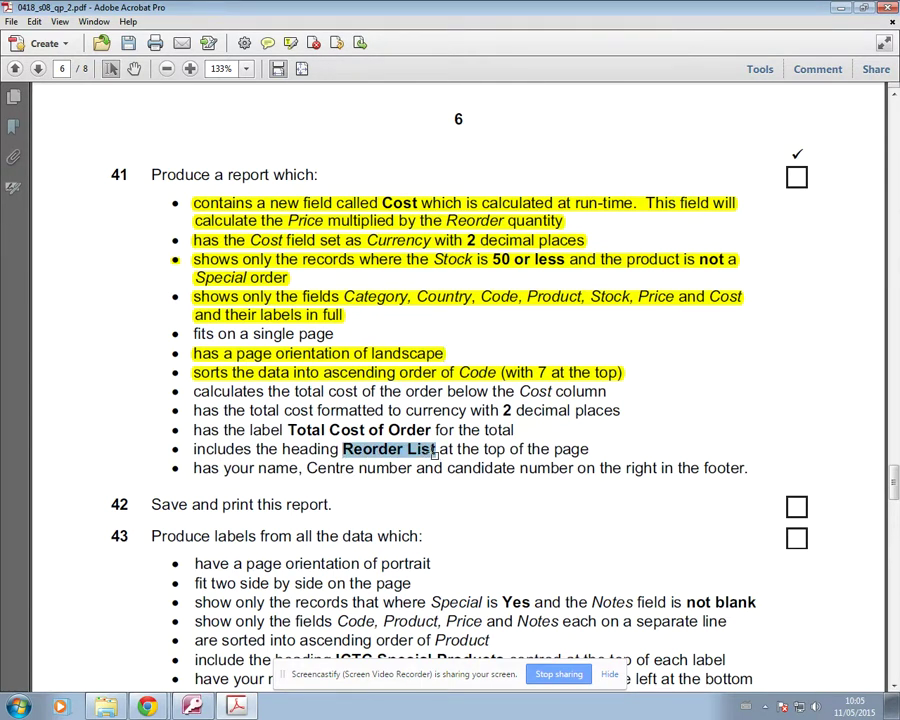
pyautogui.click(192, 707)
pyautogui.doubleClick(466, 189)
pyautogui.hotkey('ctrl', 'v')
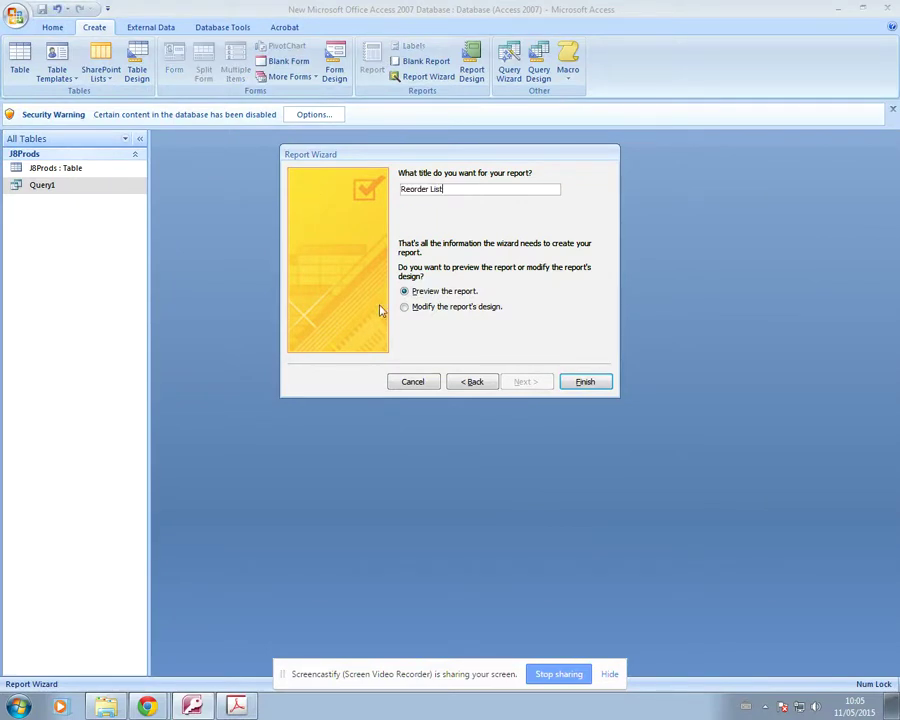
# Step: Finish the wizard and scroll through the landscape Reorder List print preview
pyautogui.click(580, 385)
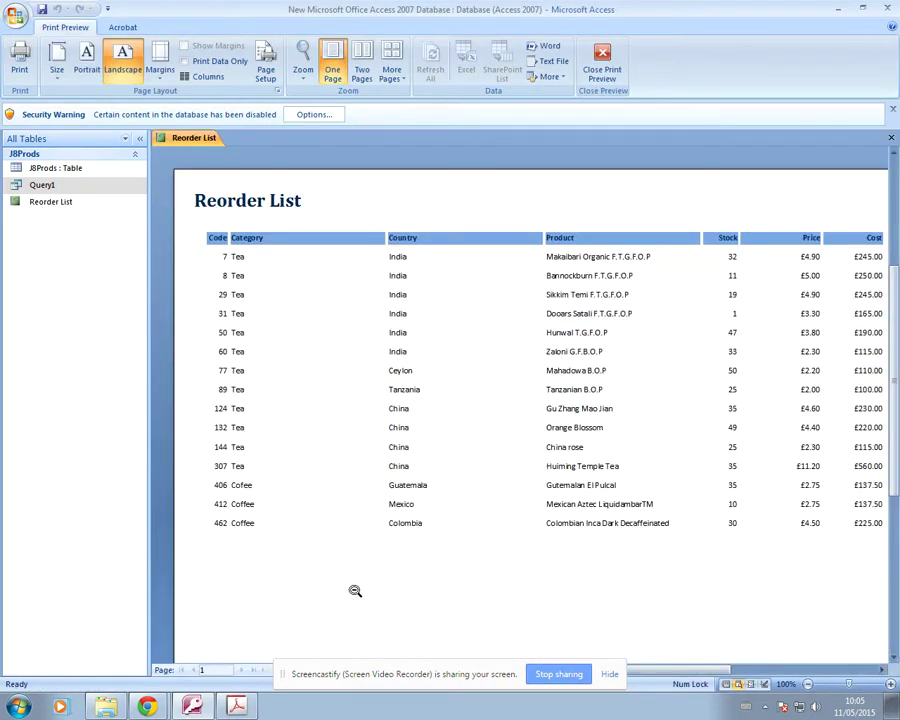
pyautogui.click(611, 677)
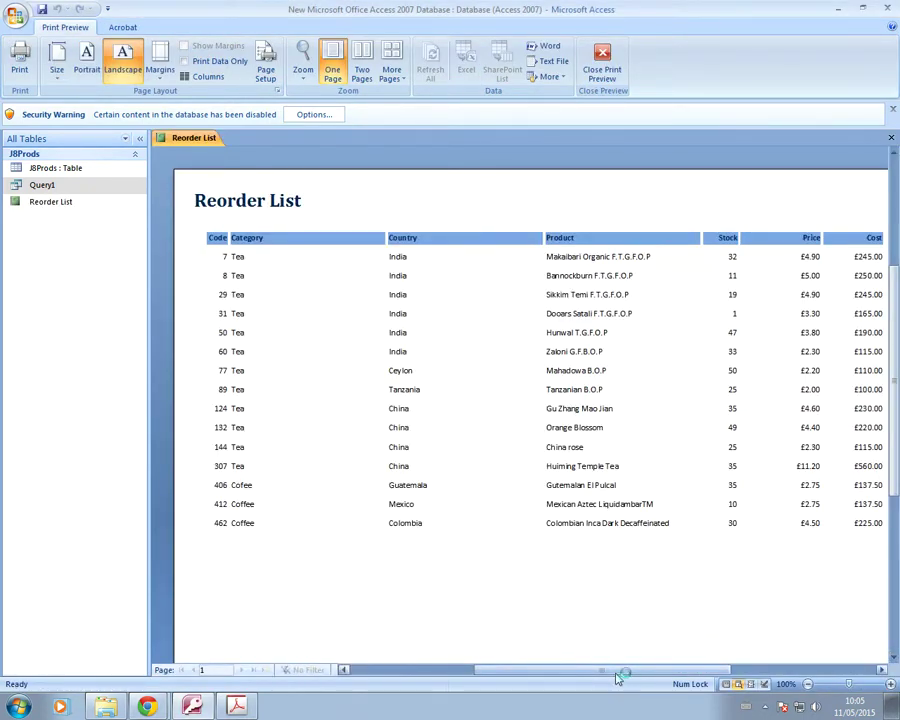
pyautogui.moveTo(612, 672)
pyautogui.mouseDown()
pyautogui.moveTo(864, 682)
pyautogui.moveTo(614, 687)
pyautogui.mouseUp()
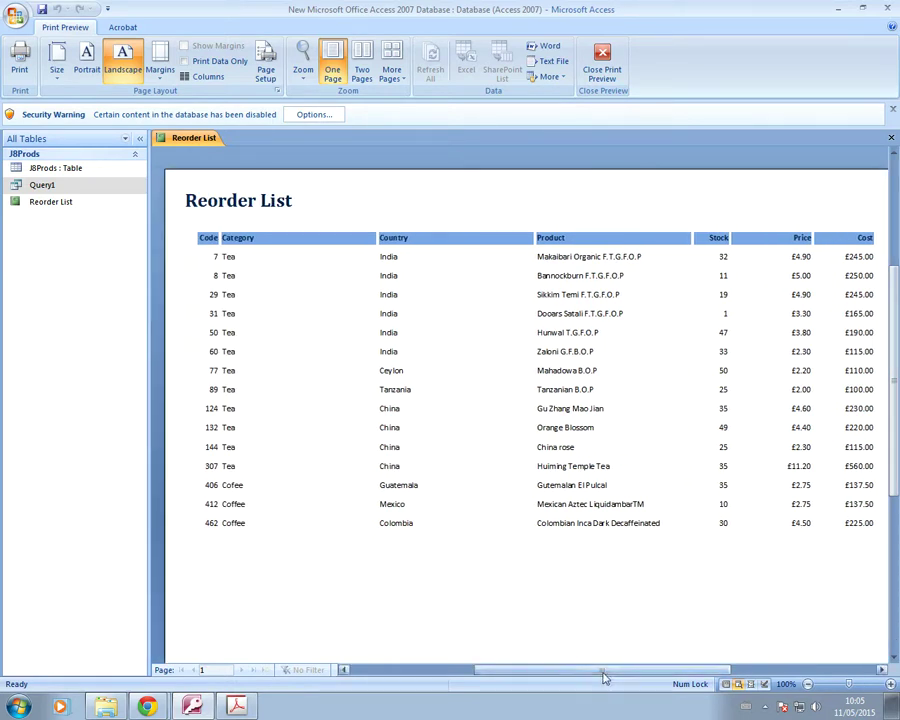
pyautogui.click(233, 707)
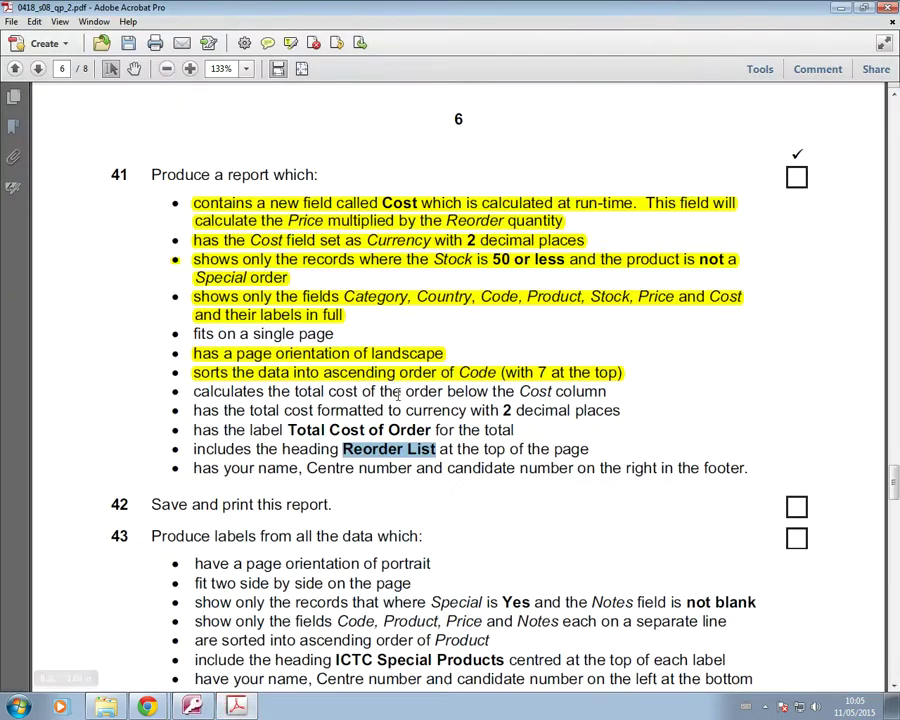
# Step: Highlight the Reorder List heading requirement and select the total cost line before returning to Access
pyautogui.moveTo(193, 449); pyautogui.dragTo(590, 450)
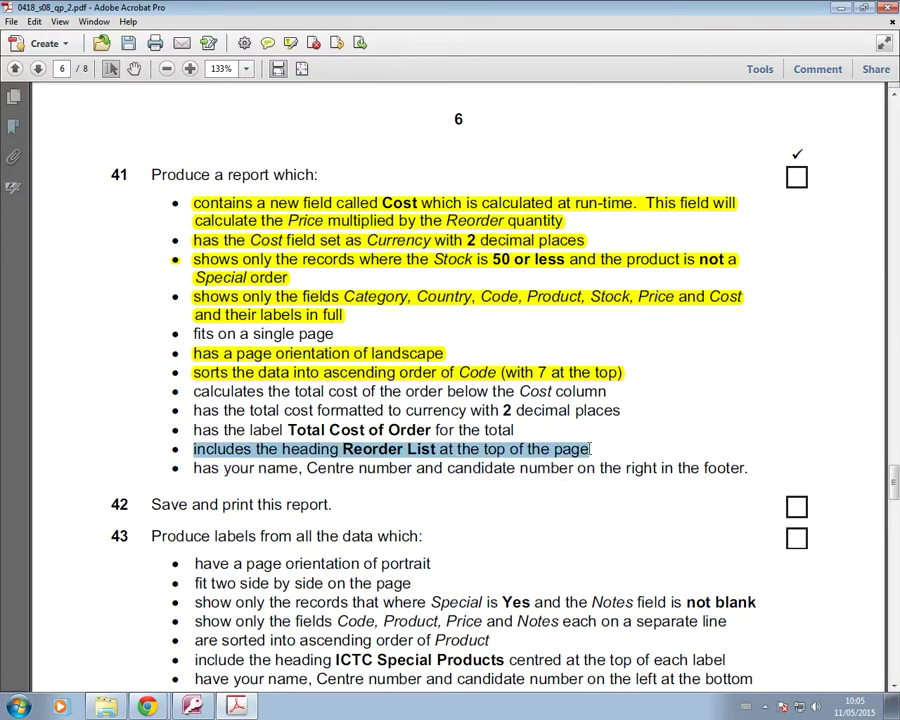
pyautogui.click(291, 44)
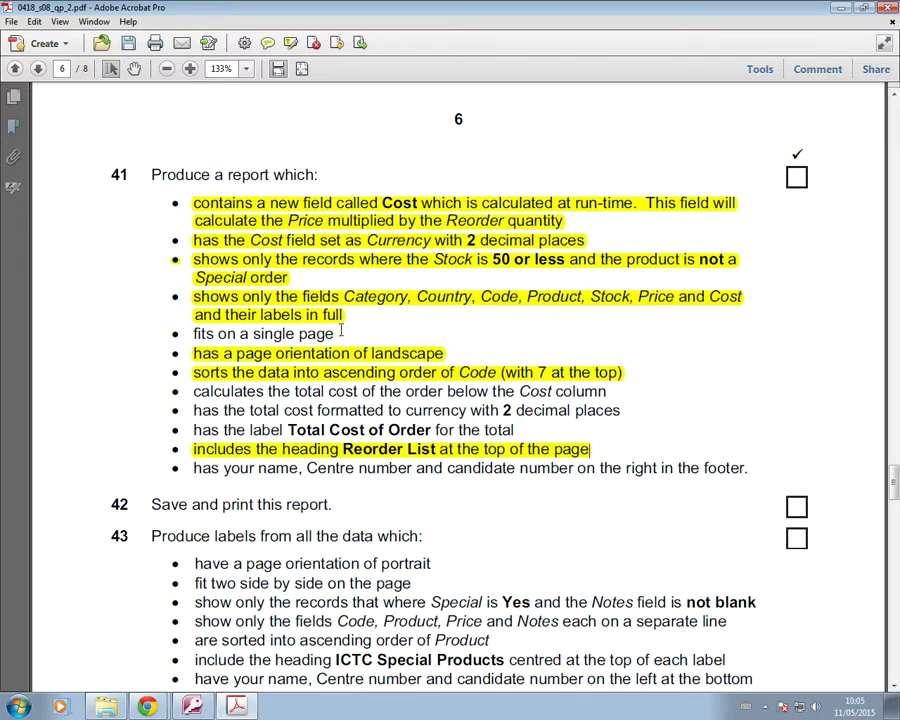
pyautogui.moveTo(193, 392); pyautogui.dragTo(610, 393)
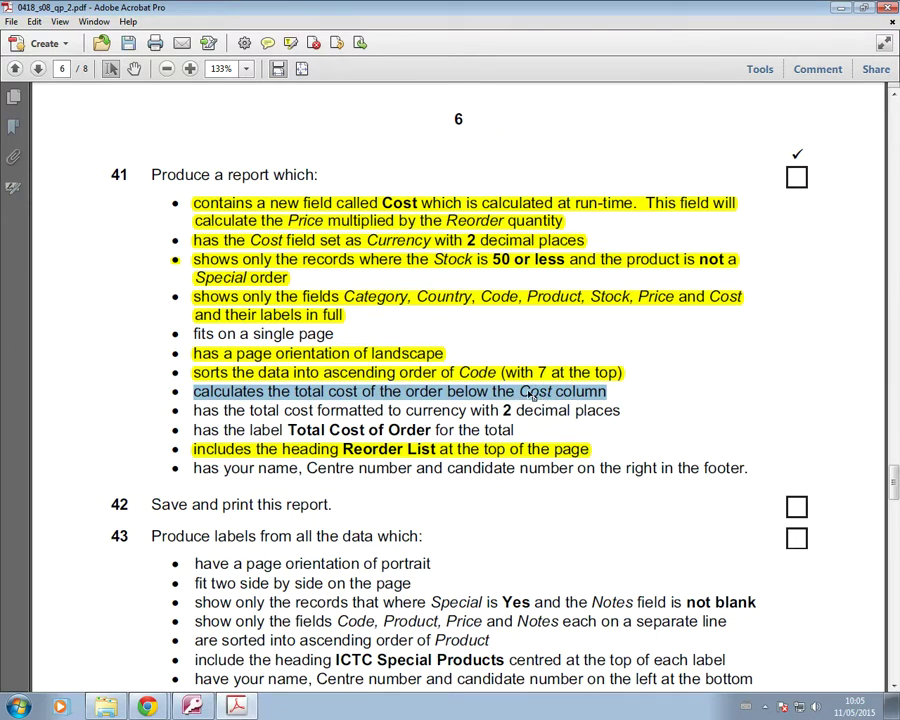
pyautogui.hotkey('alt', 'Tab')
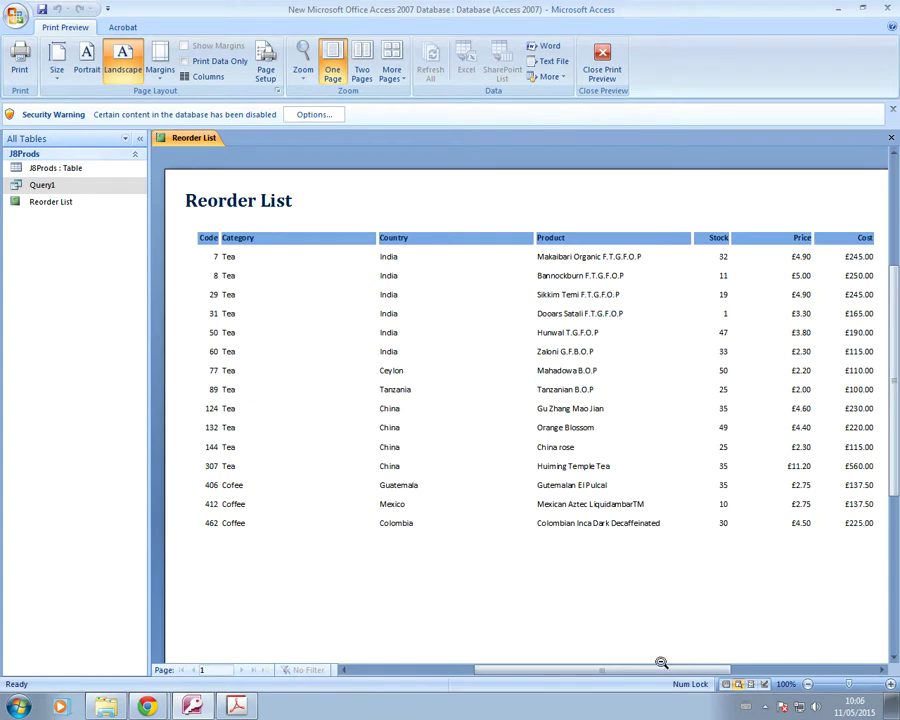
# Step: Close Print Preview and switch the report to Layout View
pyautogui.click(602, 62)
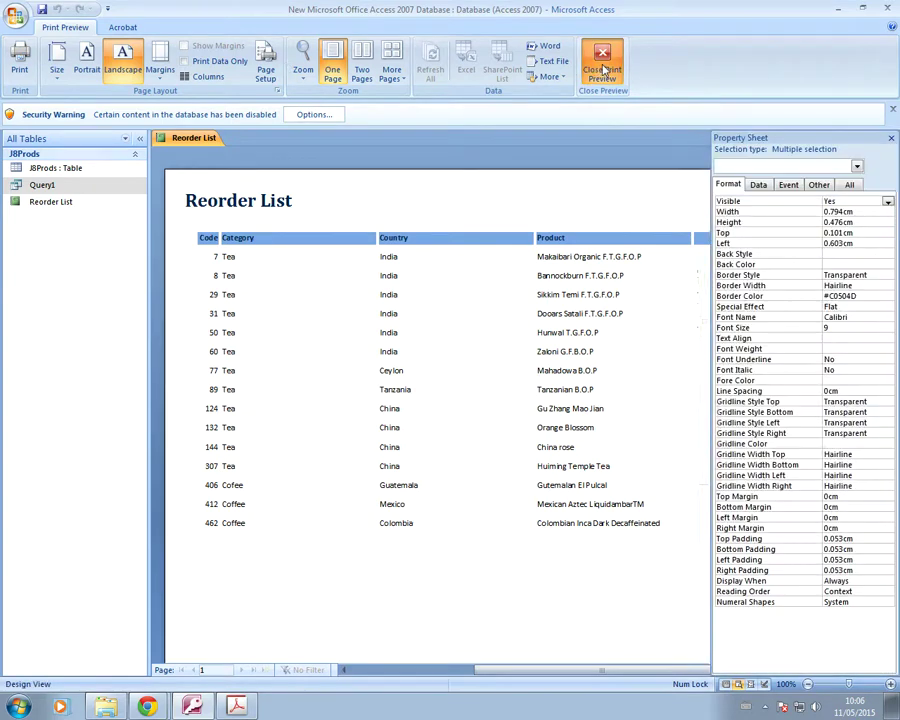
pyautogui.click(19, 70)
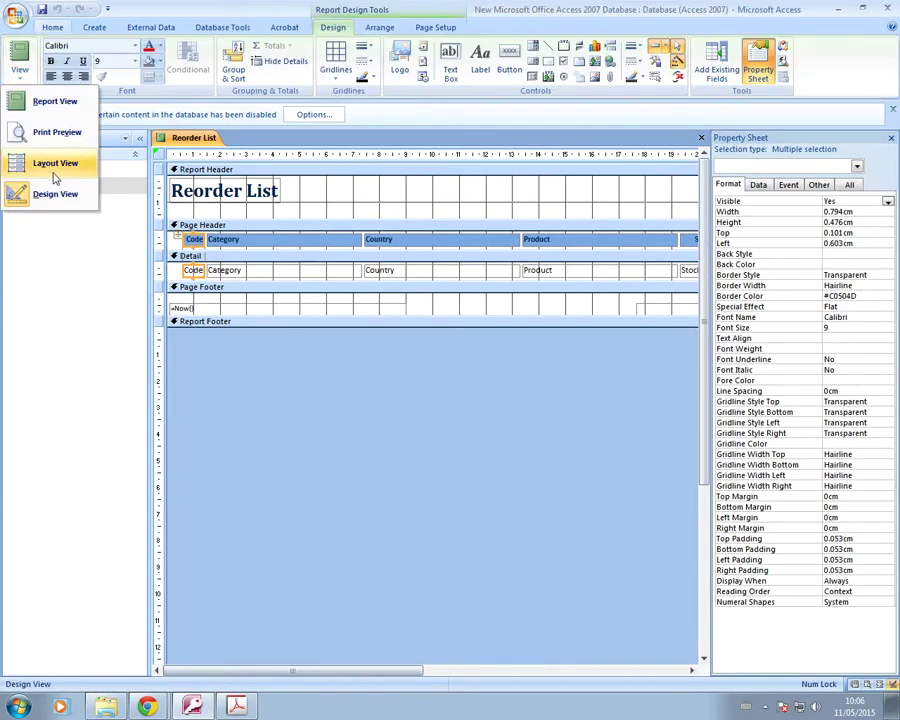
pyautogui.click(36, 158)
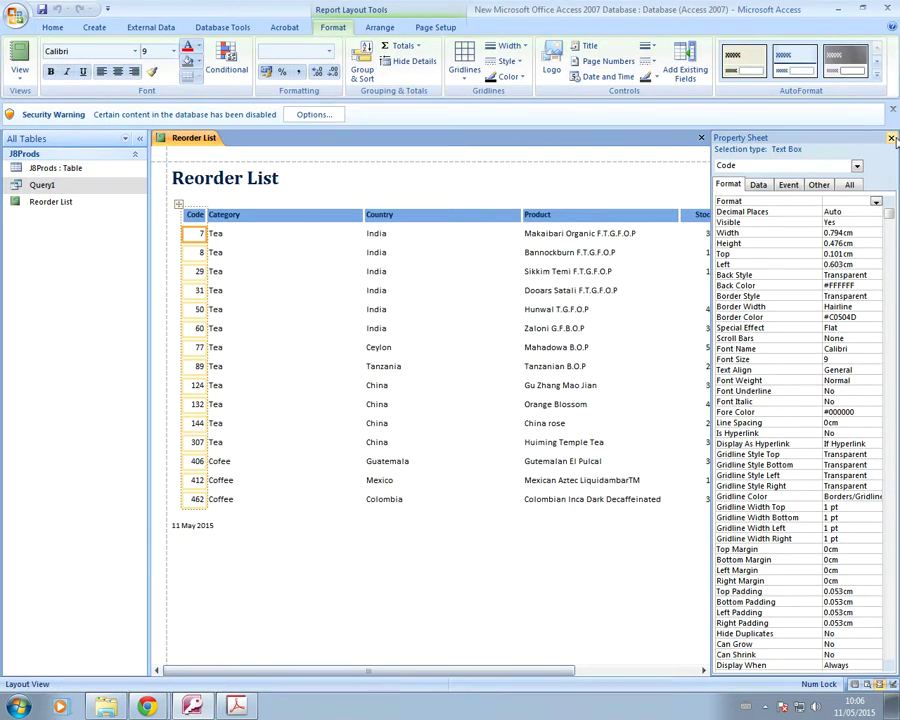
pyautogui.click(890, 139)
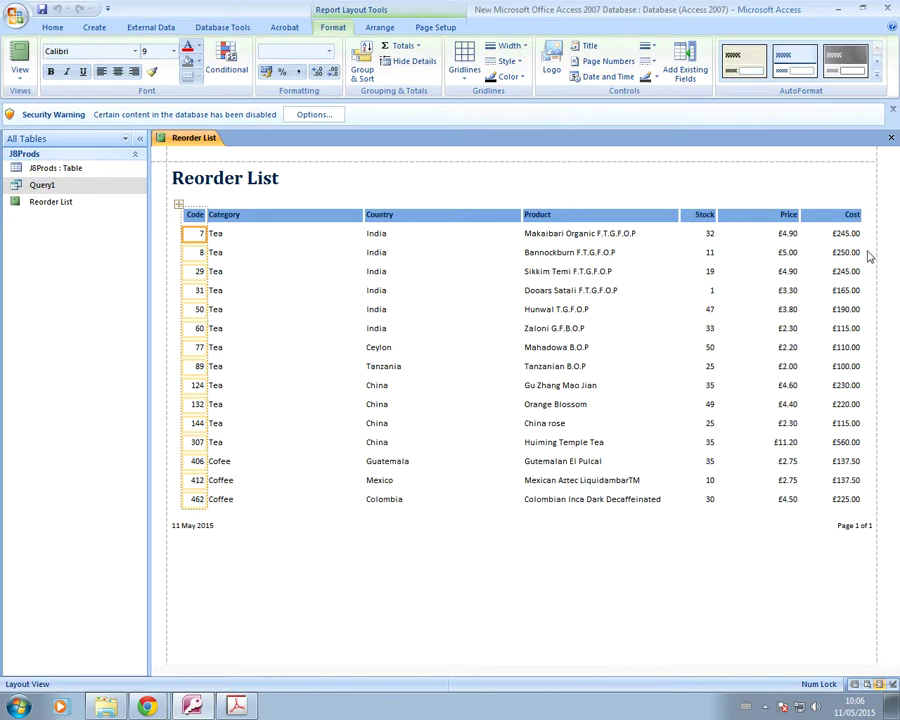
# Step: Add a Sum total under the Cost column, showing £3,045.00
pyautogui.click(845, 216)
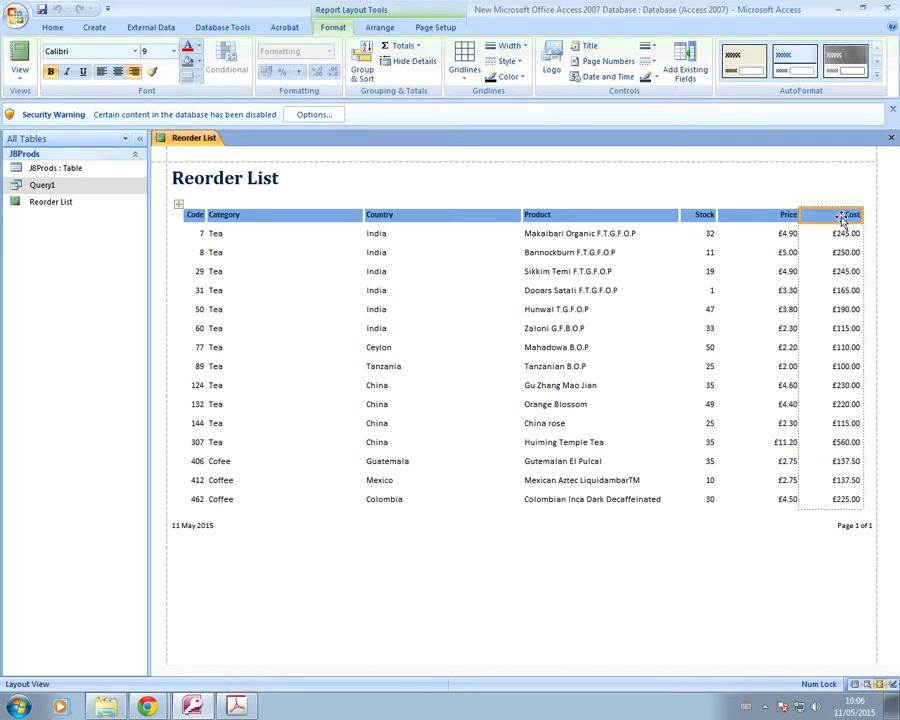
pyautogui.rightClick(842, 220)
pyautogui.moveTo(732, 306)
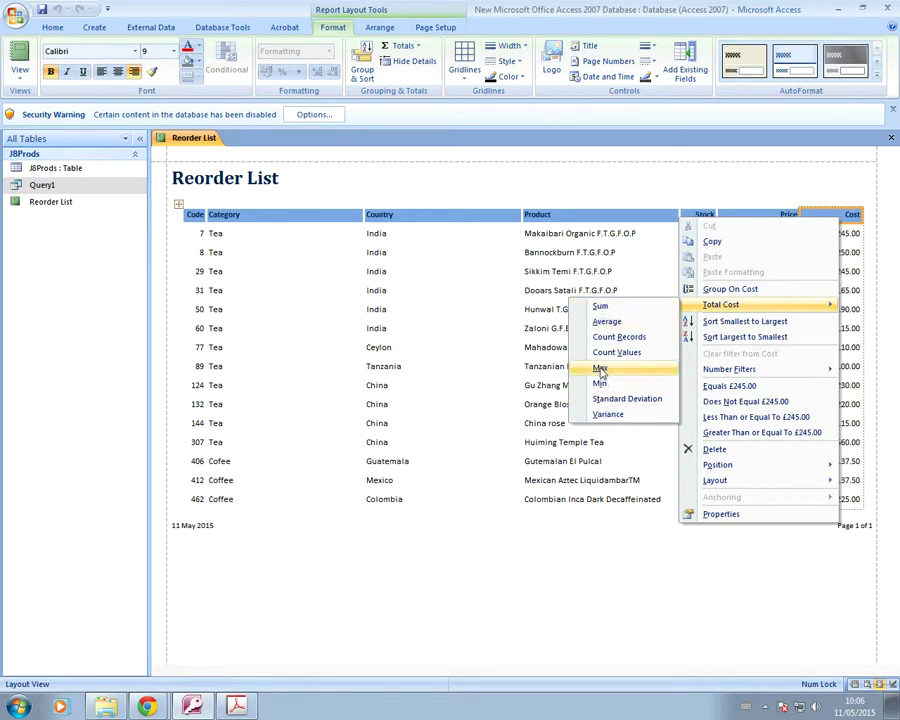
pyautogui.click(601, 307)
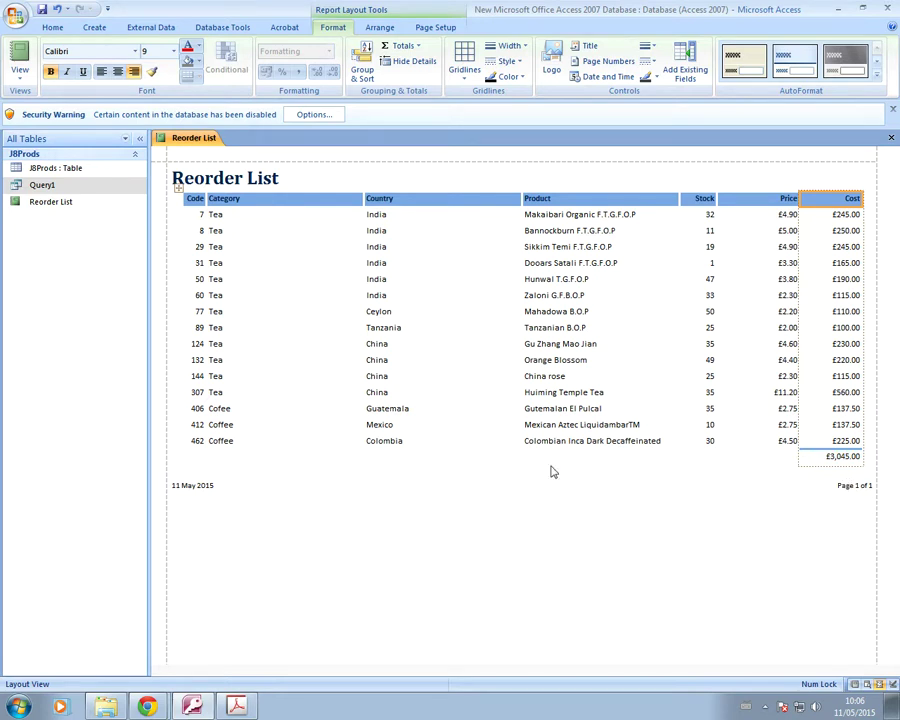
# Step: Check the Sum of Cost total in Design View, return to Layout View, then view the exam paper
pyautogui.click(18, 71)
pyautogui.click(55, 196)
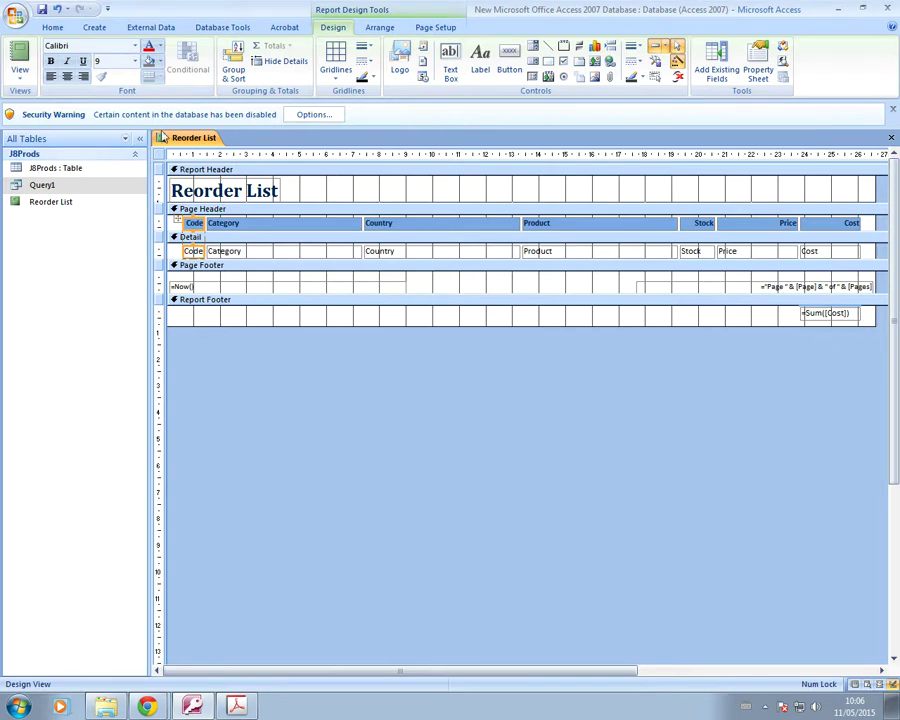
pyautogui.click(19, 70)
pyautogui.click(50, 160)
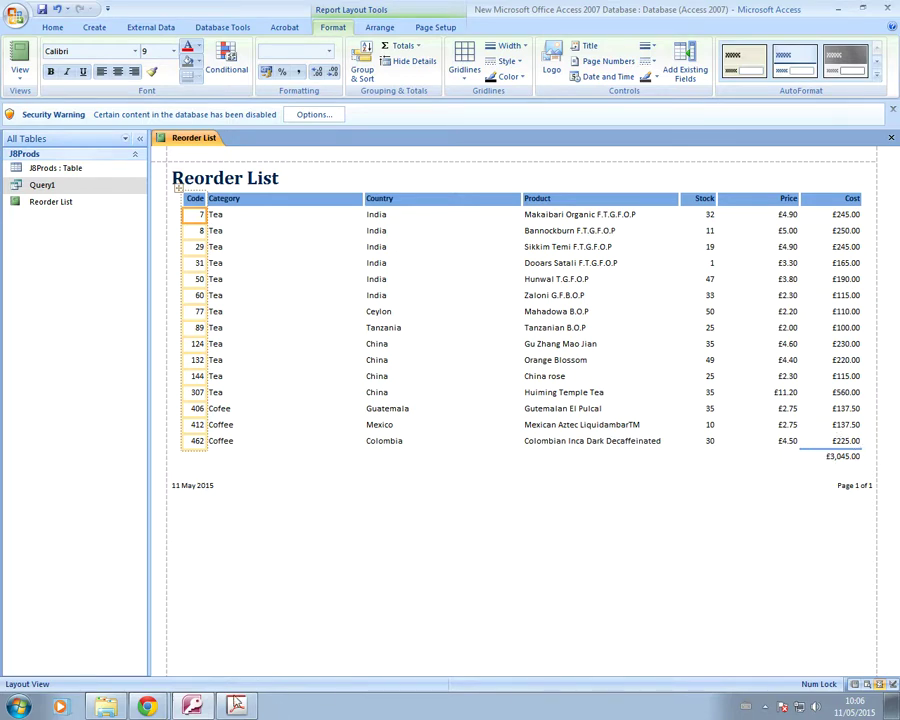
pyautogui.click(237, 707)
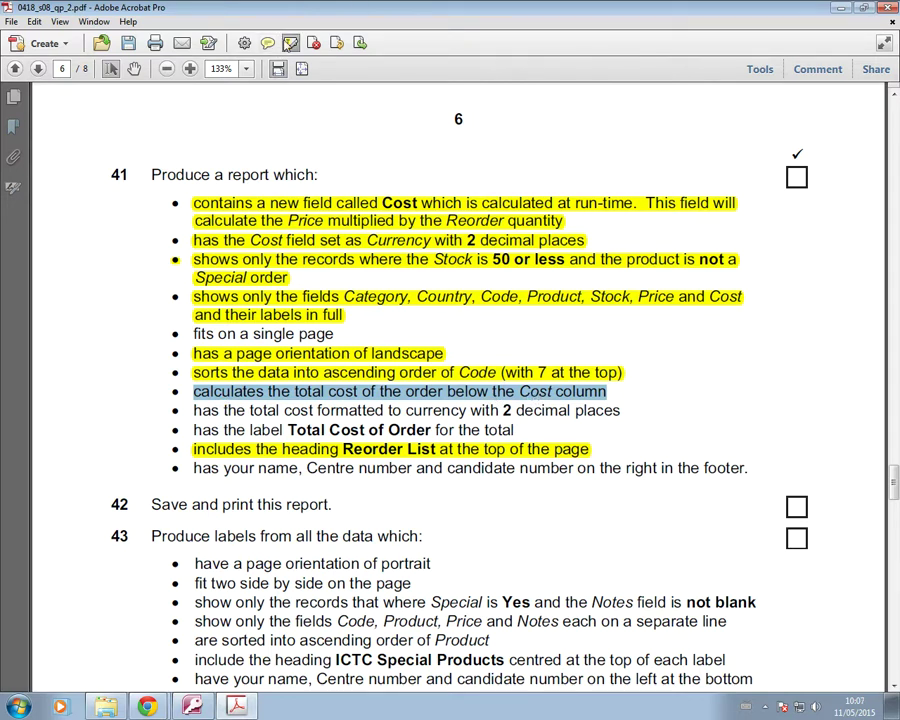
# Step: Highlight the total-cost and currency-format requirement lines in yellow, then return to Access
pyautogui.click(290, 42)
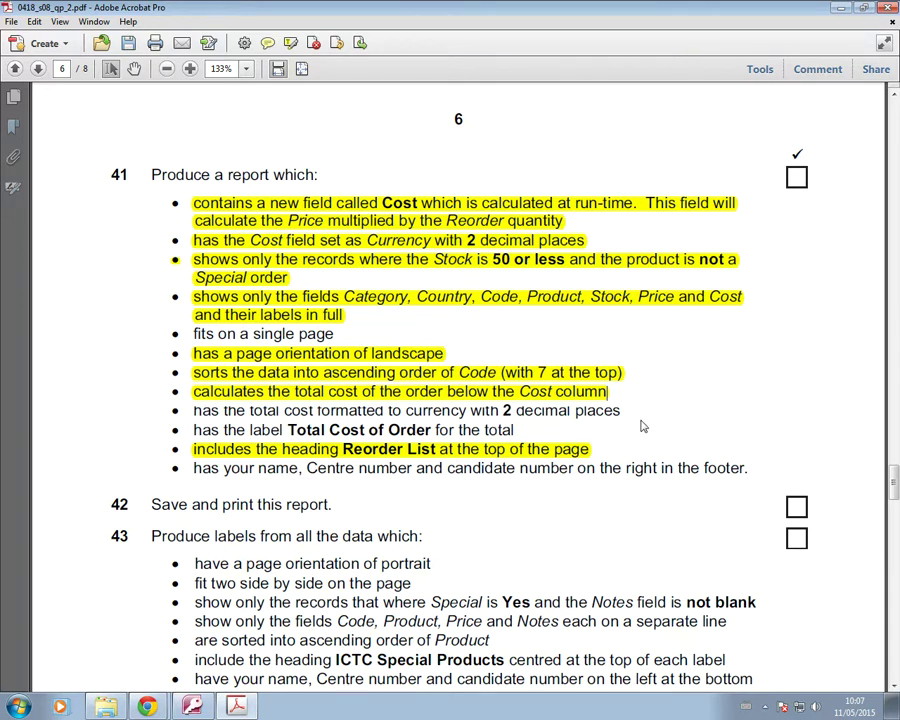
pyautogui.moveTo(620, 411); pyautogui.dragTo(196, 411)
pyautogui.click(290, 42)
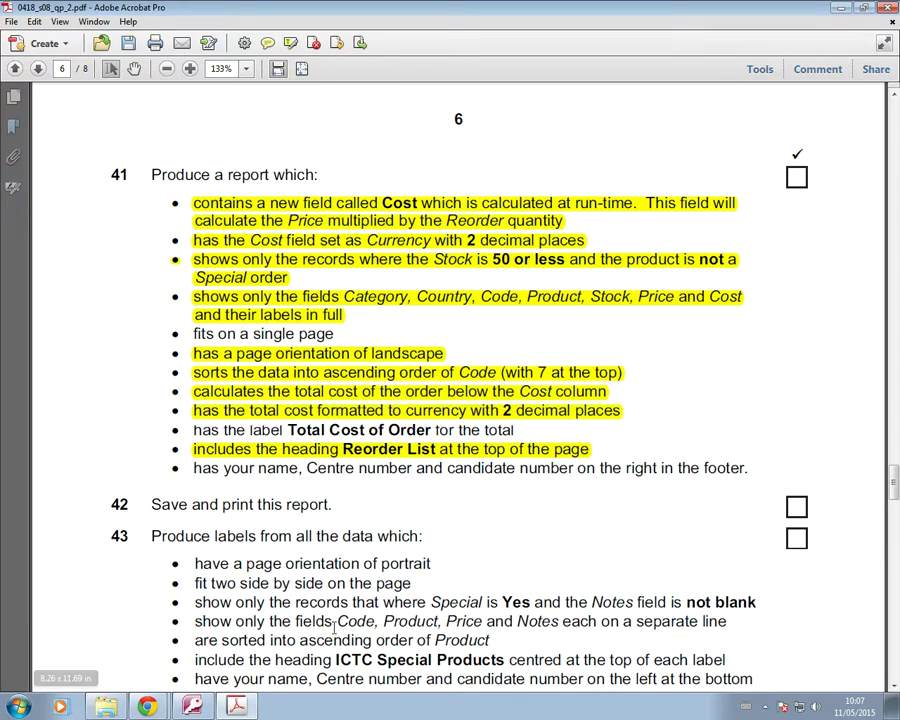
pyautogui.hotkey('alt', 'Tab')
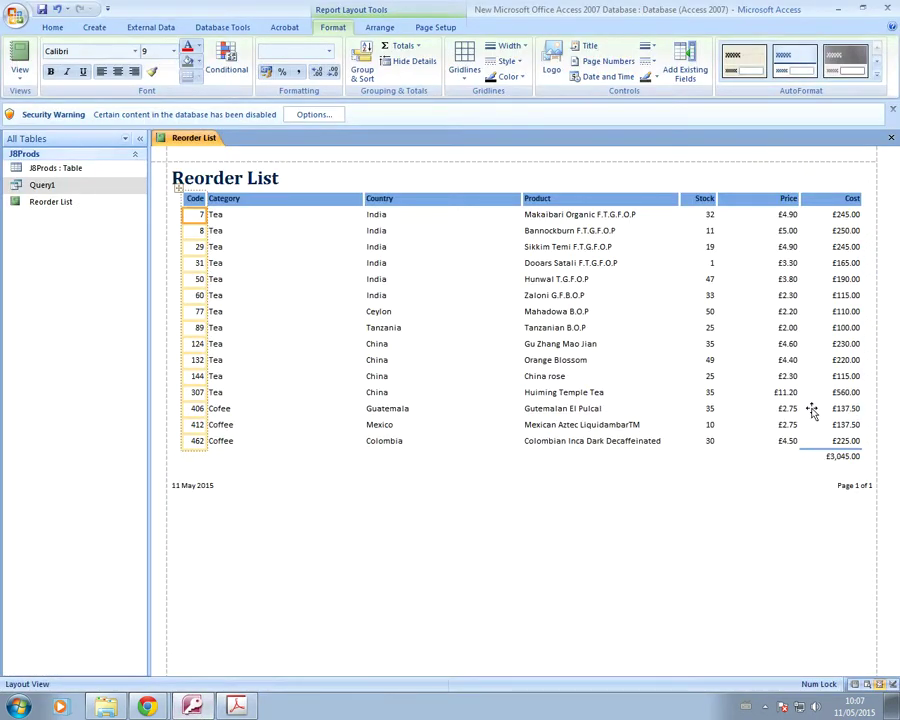
# Step: In Design View, confirm the =Sum([Cost]) total is formatted as Currency with 2 decimal places
pyautogui.click(19, 72)
pyautogui.click(50, 192)
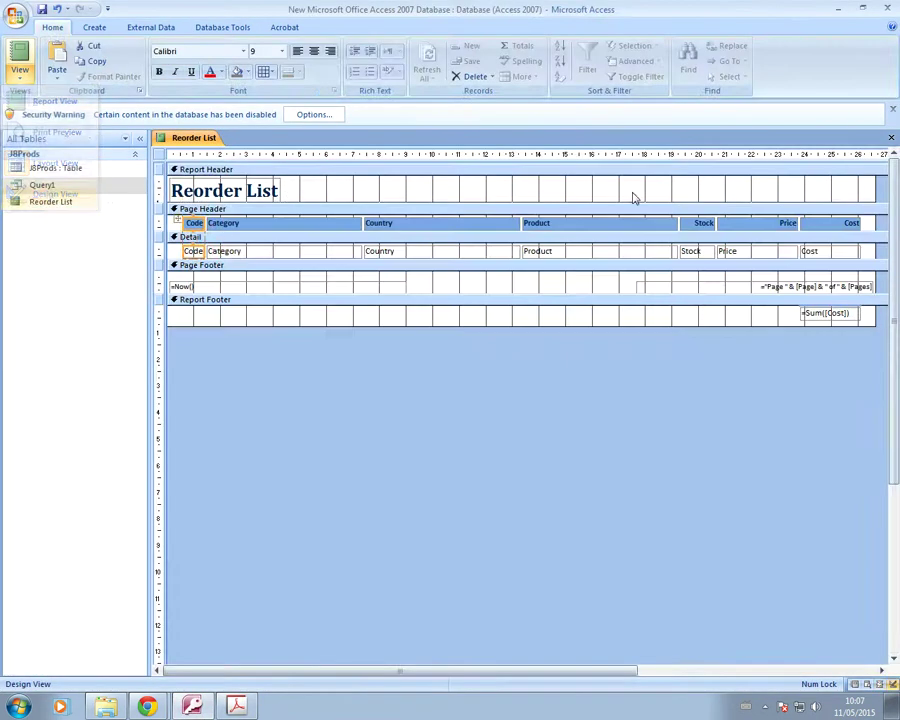
pyautogui.click(818, 315)
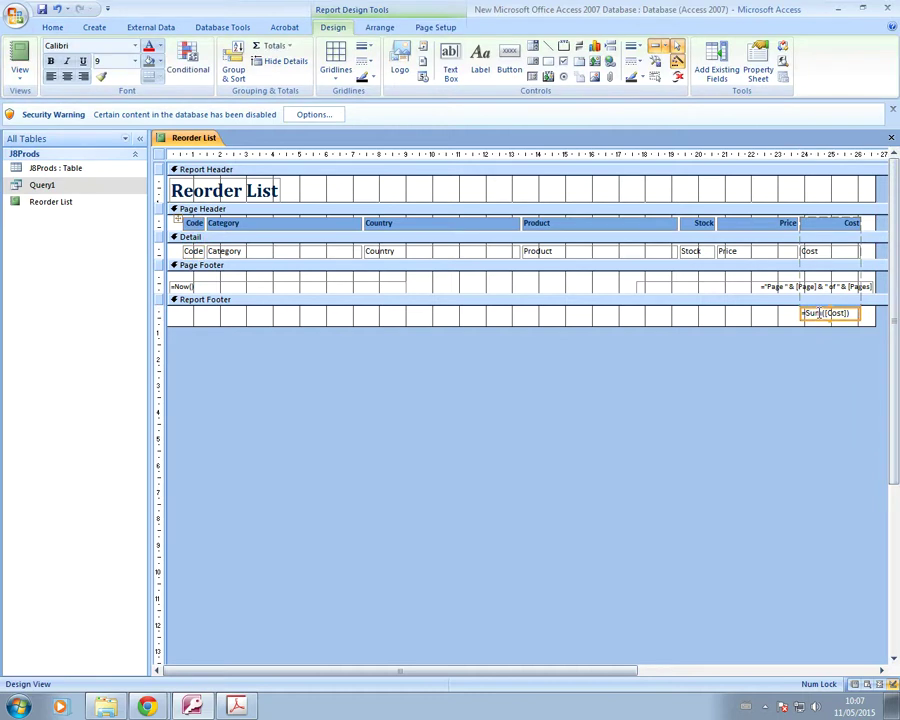
pyautogui.click(762, 64)
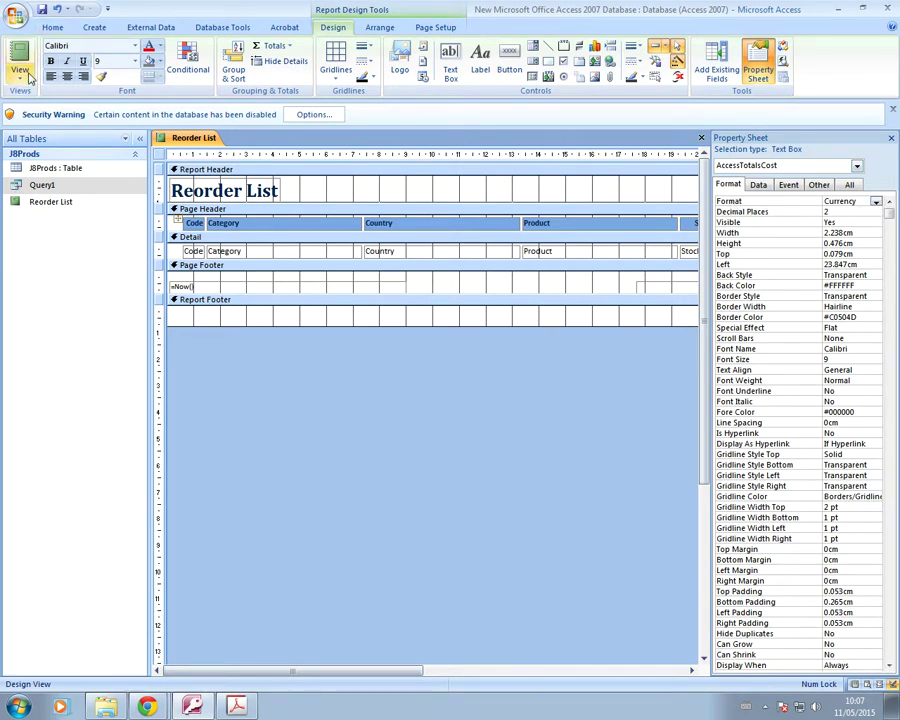
pyautogui.click(892, 139)
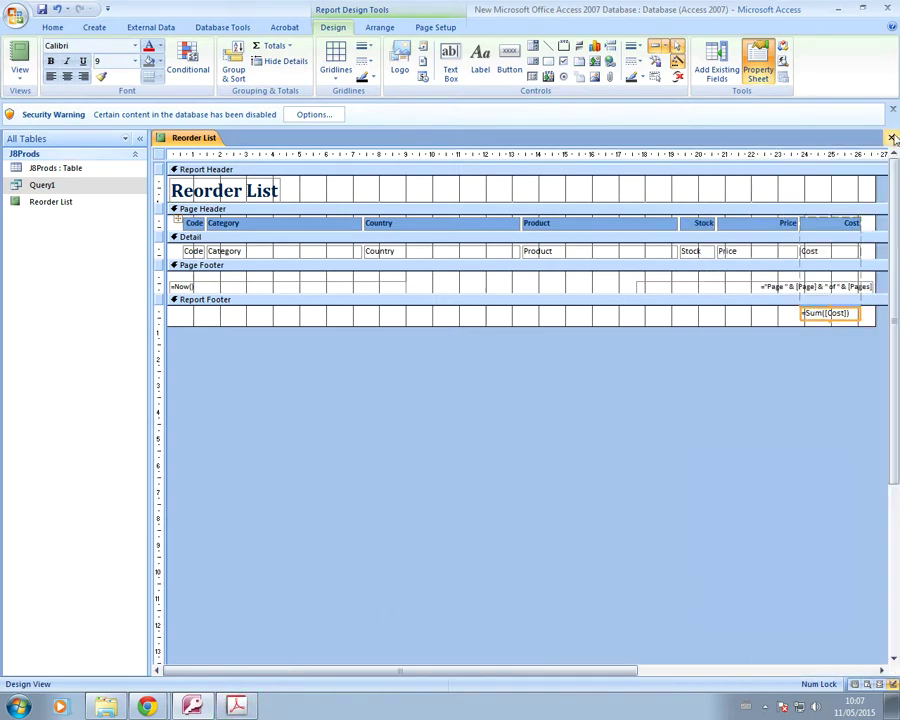
# Step: Return the report to Layout View and bring up the exam paper PDF
pyautogui.click(20, 76)
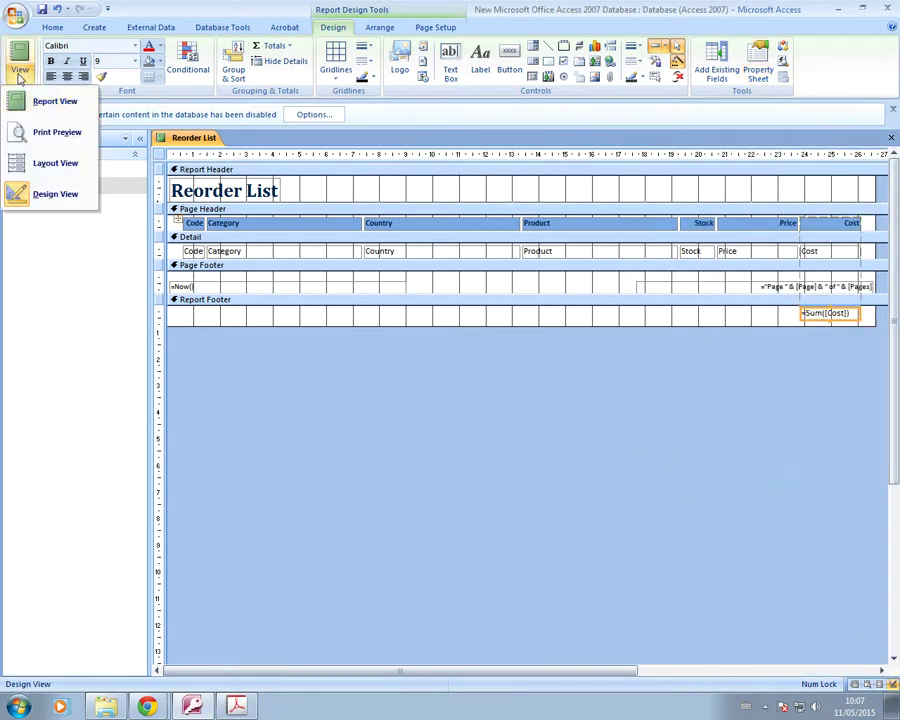
pyautogui.click(55, 163)
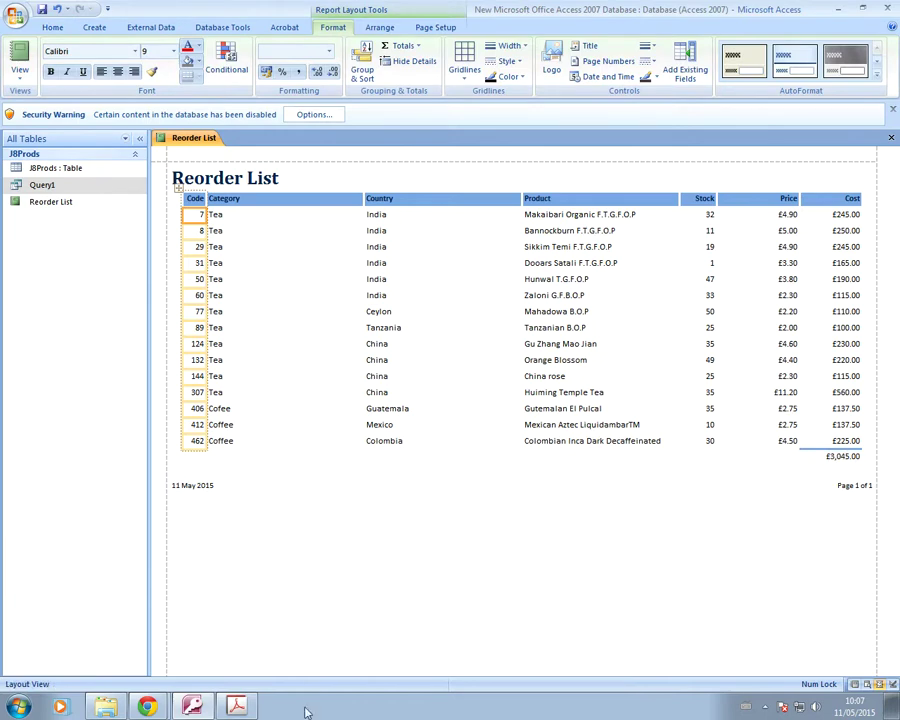
pyautogui.hotkey('alt', 'Tab')
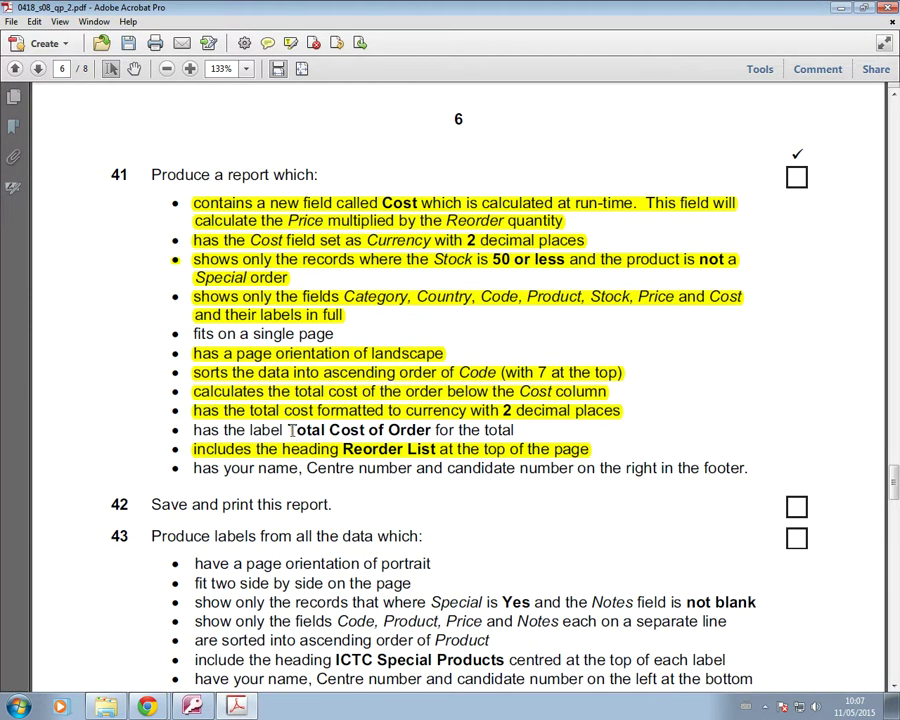
# Step: Select the 'Total Cost of Order' wording in the PDF task, then switch back to Access
pyautogui.moveTo(289, 430); pyautogui.dragTo(431, 431)
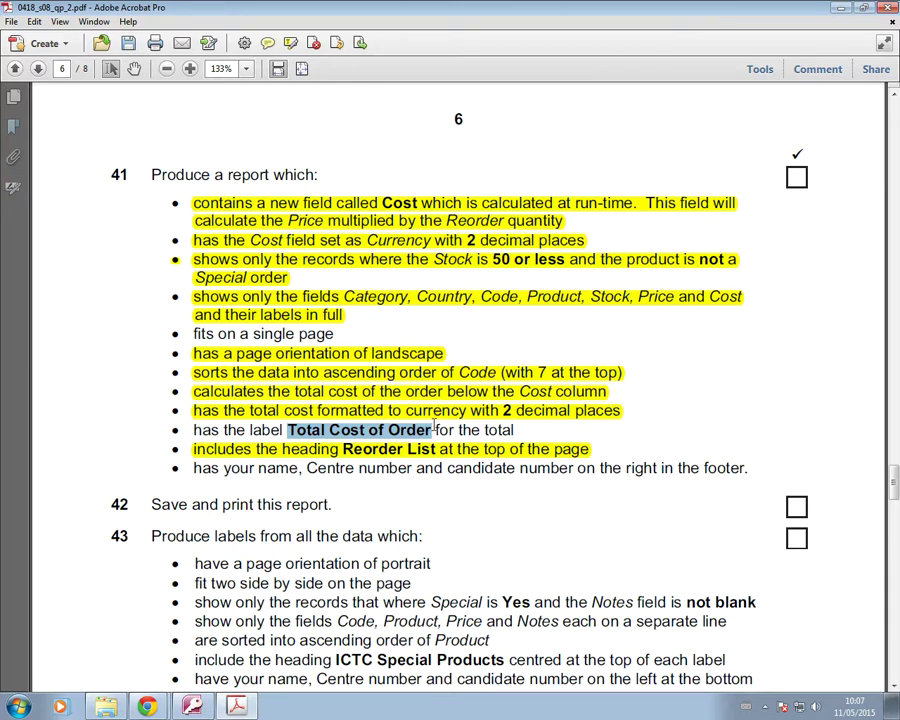
pyautogui.hotkey('alt', 'Tab')
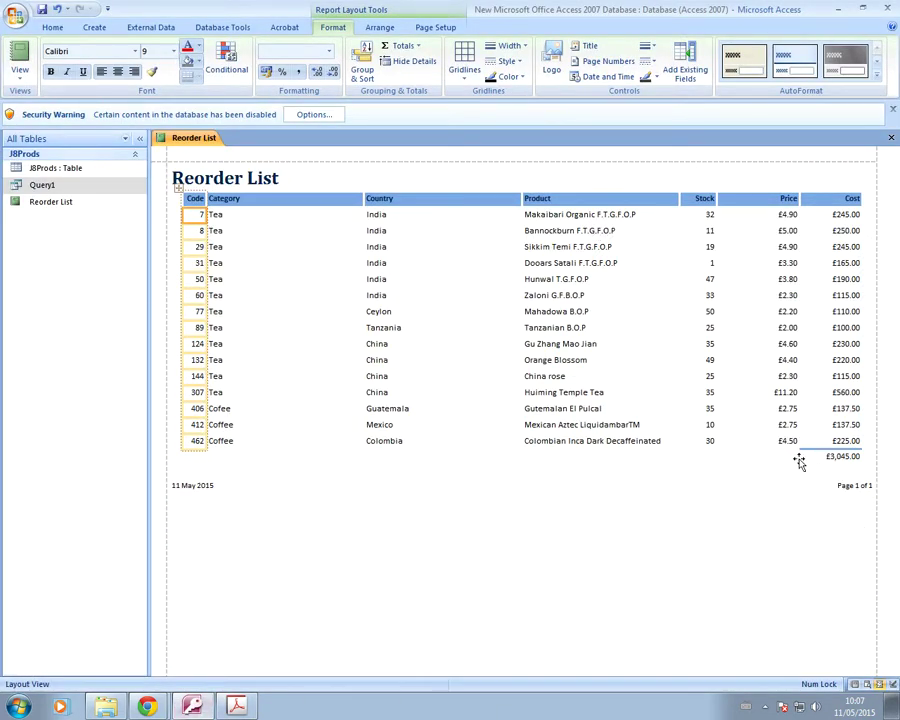
# Step: In Design view, add a 'Total Cost of Order' label in the Report Footer left of the total
pyautogui.click(19, 72)
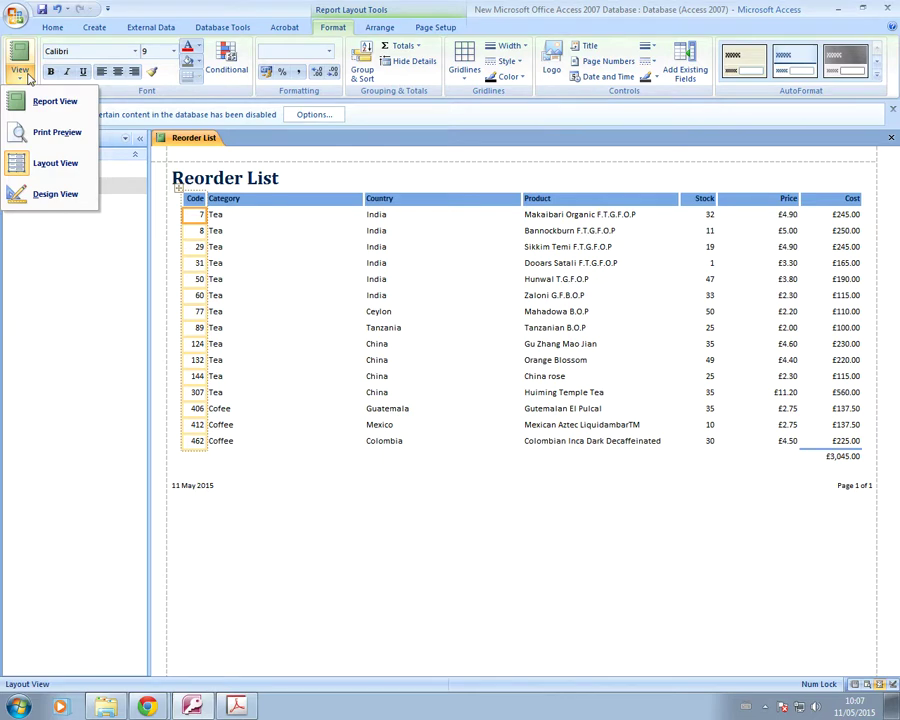
pyautogui.click(54, 195)
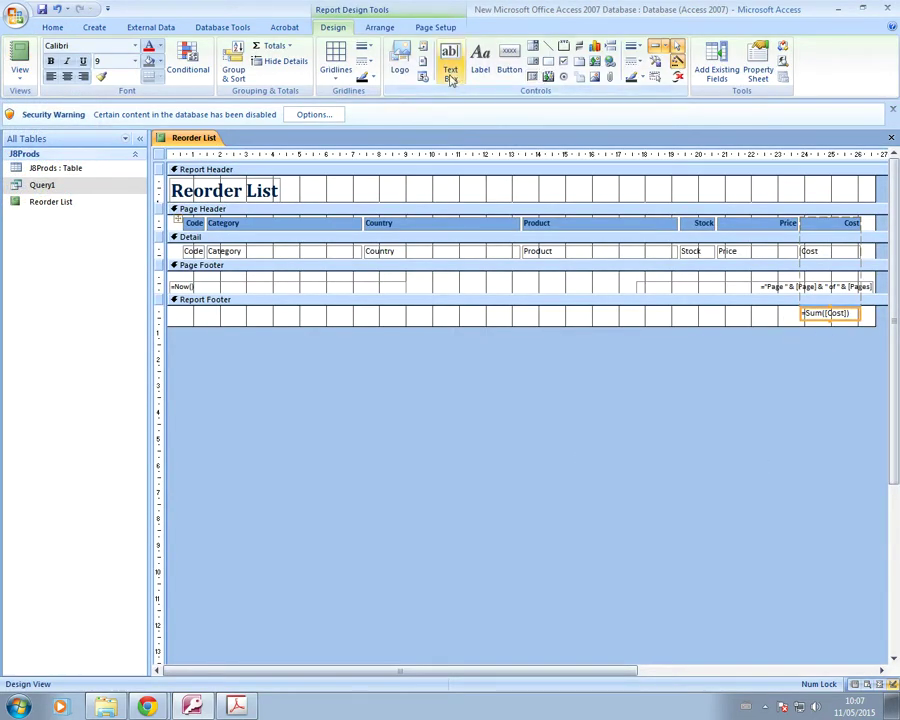
pyautogui.click(478, 65)
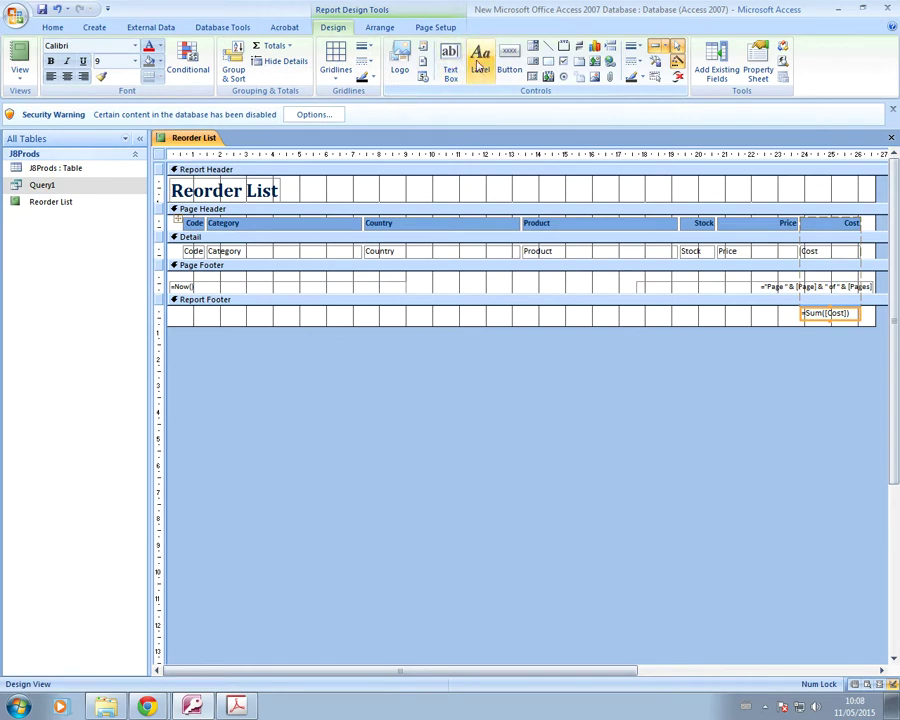
pyautogui.click(480, 66)
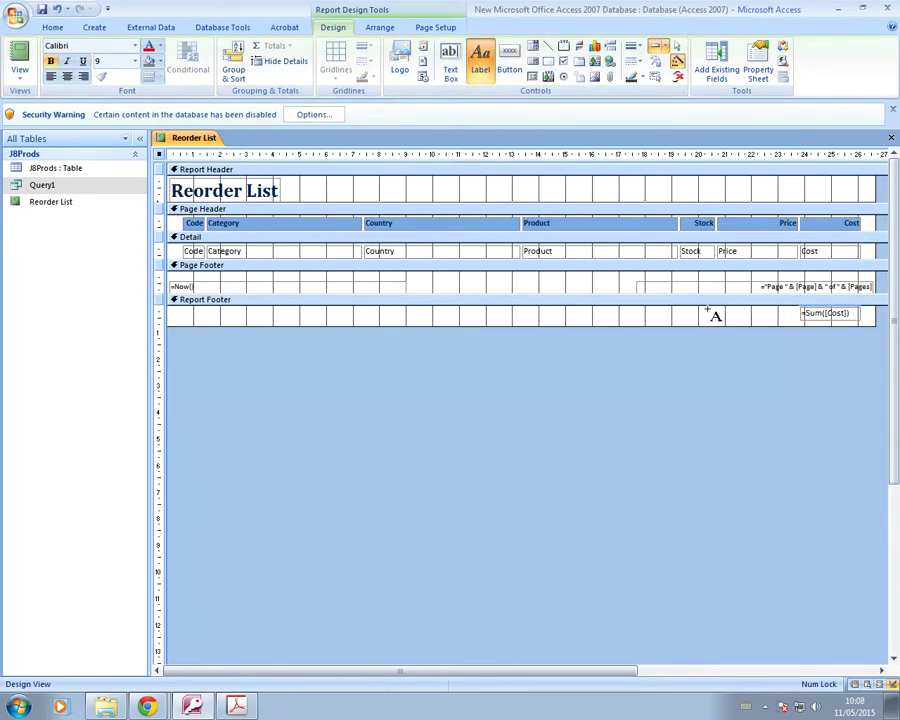
pyautogui.moveTo(712, 312); pyautogui.dragTo(797, 323)
pyautogui.write('Total Cost of Order')
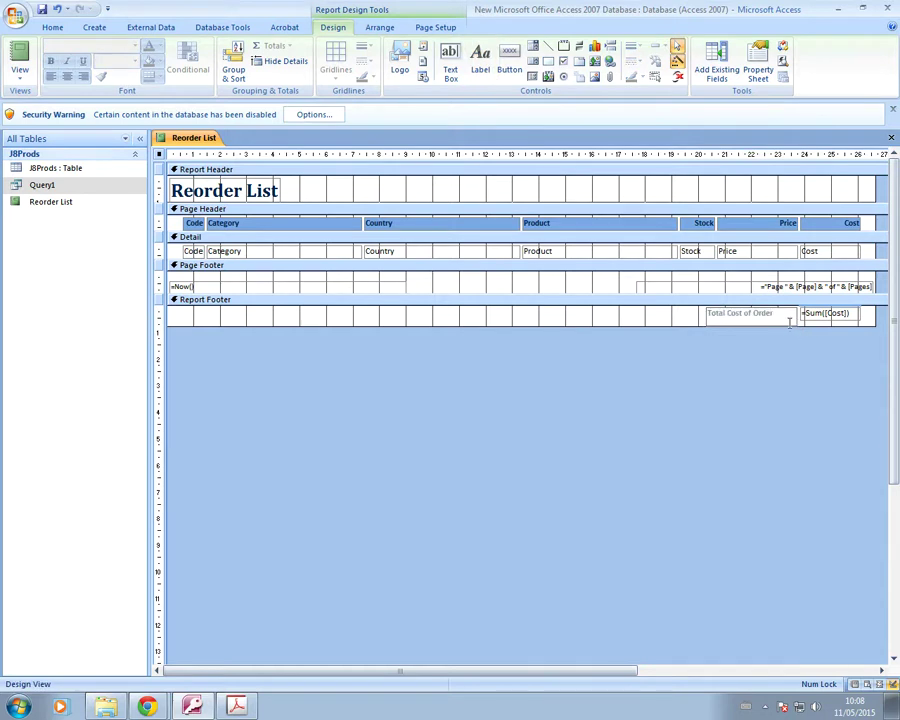
pyautogui.press('Return')
# Step: Select the new label and nudge it two steps right toward the £3,045.00 sum
pyautogui.click(778, 321)
pyautogui.click(795, 316)
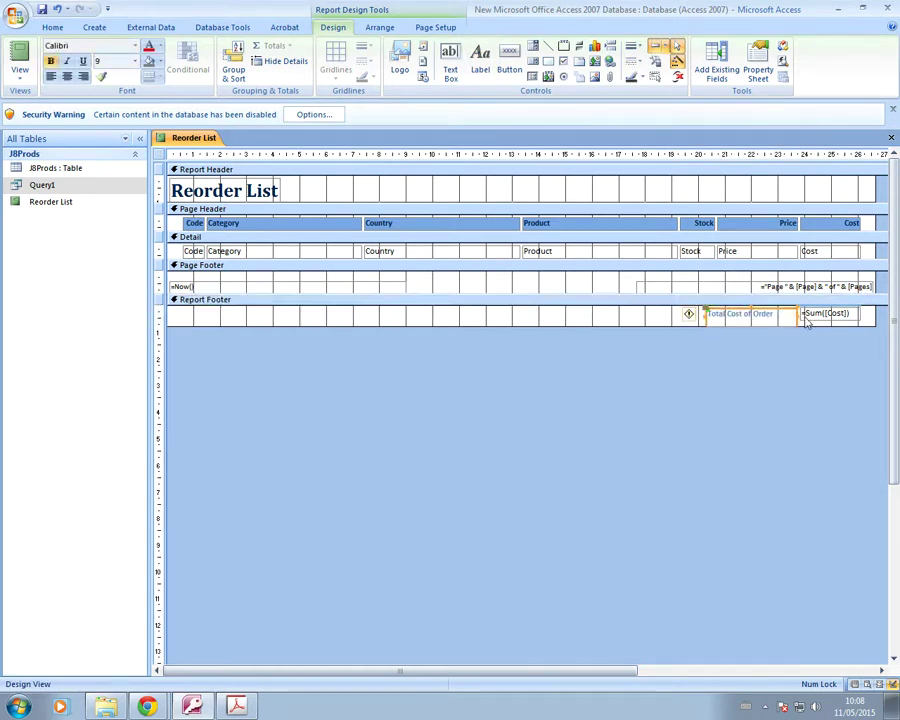
pyautogui.click(778, 317)
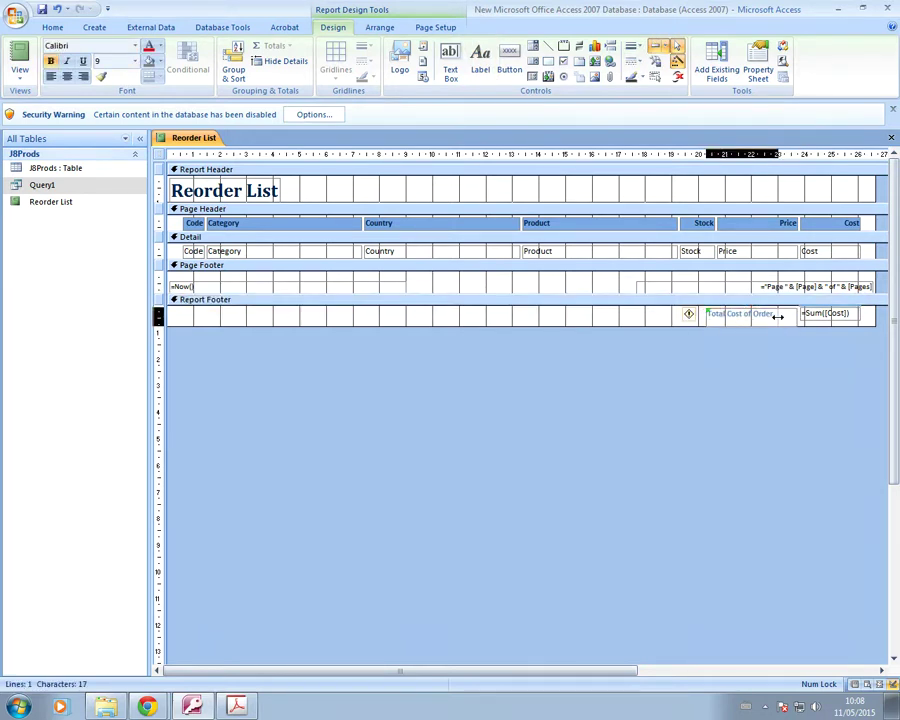
pyautogui.press('Escape')
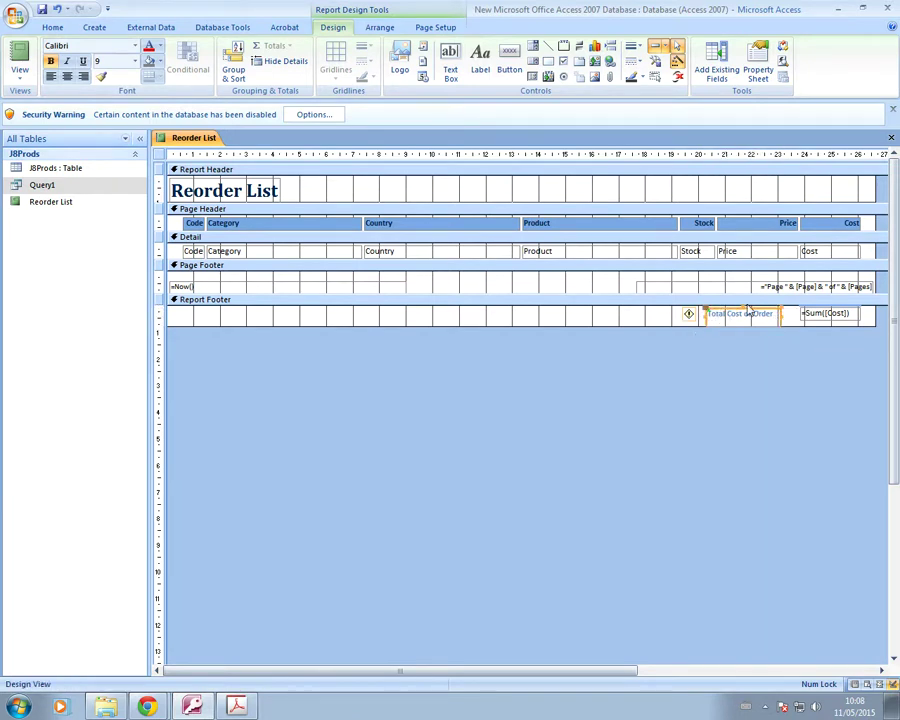
pyautogui.press('Right')
pyautogui.press('Right')
pyautogui.press('Right')
pyautogui.press('Right')
pyautogui.press('Right')
pyautogui.press('Right')
pyautogui.press('Right')
pyautogui.press('Right')
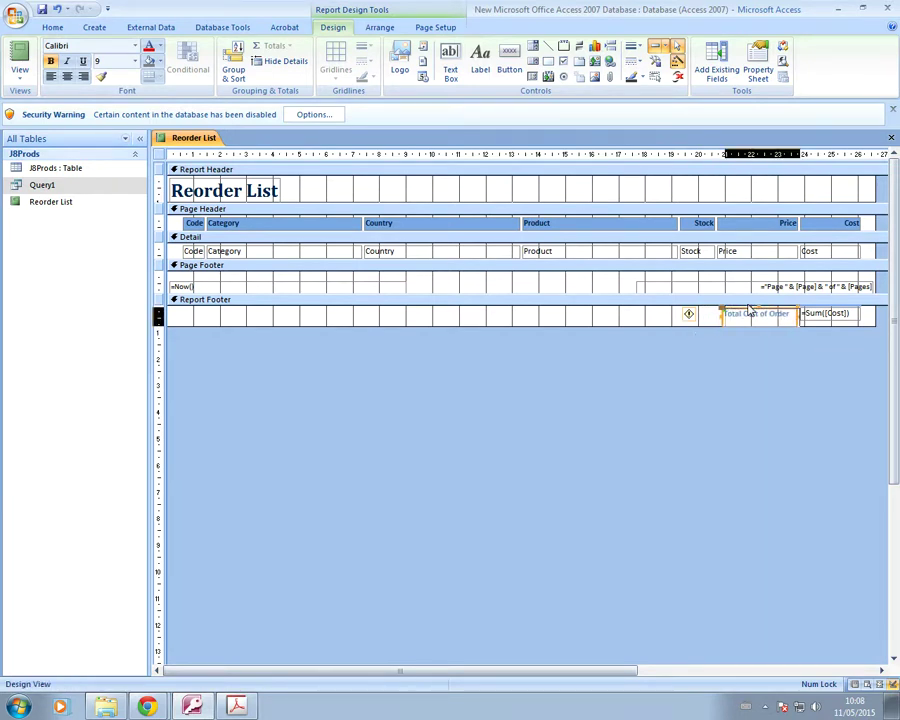
pyautogui.press('Right')
pyautogui.press('Right')
pyautogui.press('Right')
pyautogui.press('Right')
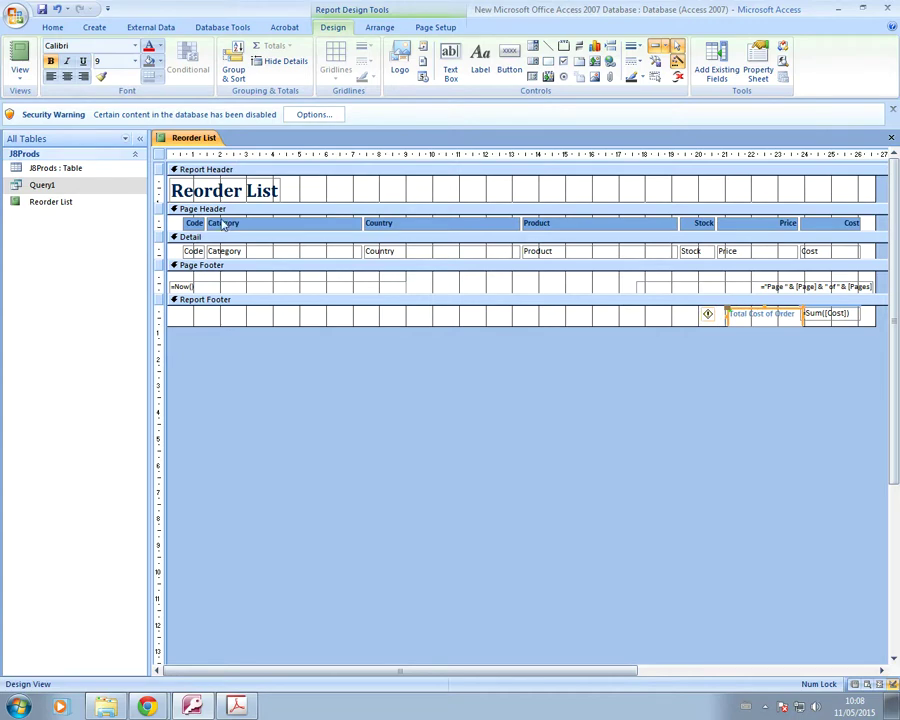
# Step: Check the label in Layout view and widen it so its text shows in full
pyautogui.click(19, 68)
pyautogui.click(42, 166)
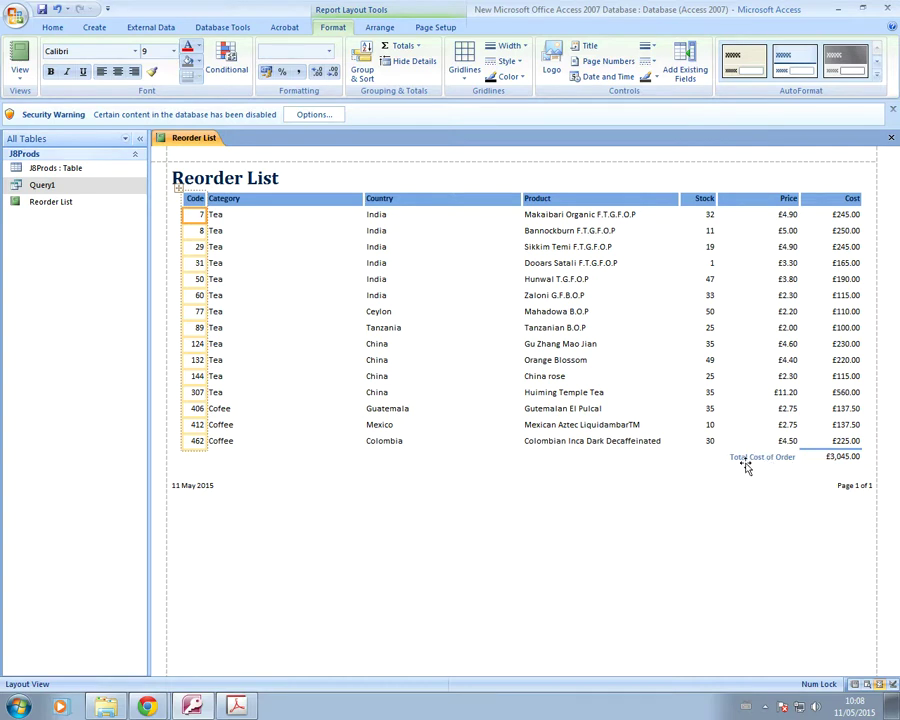
pyautogui.click(16, 86)
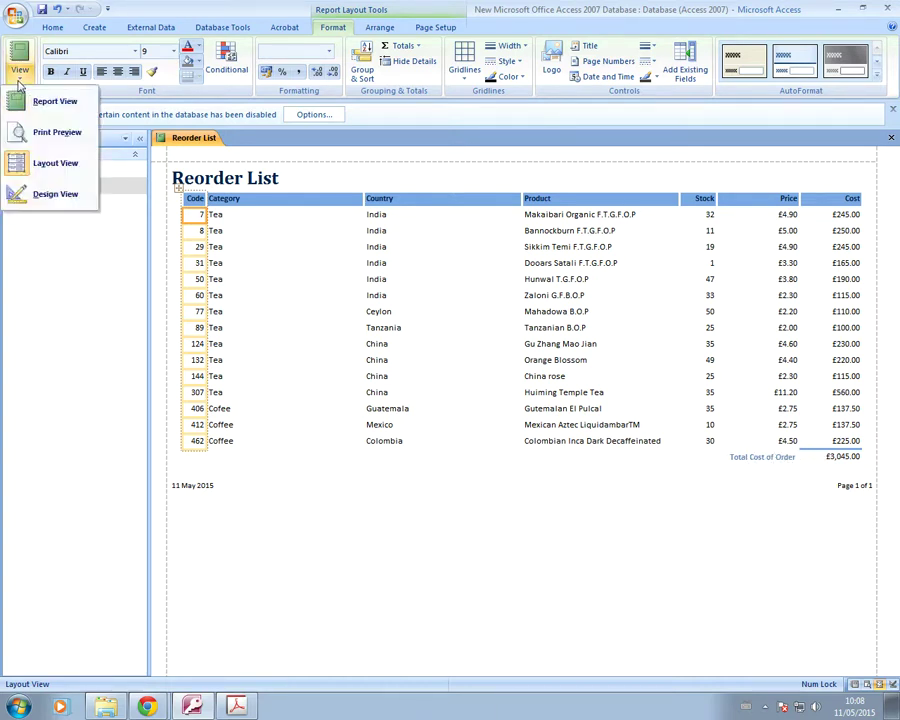
pyautogui.click(58, 194)
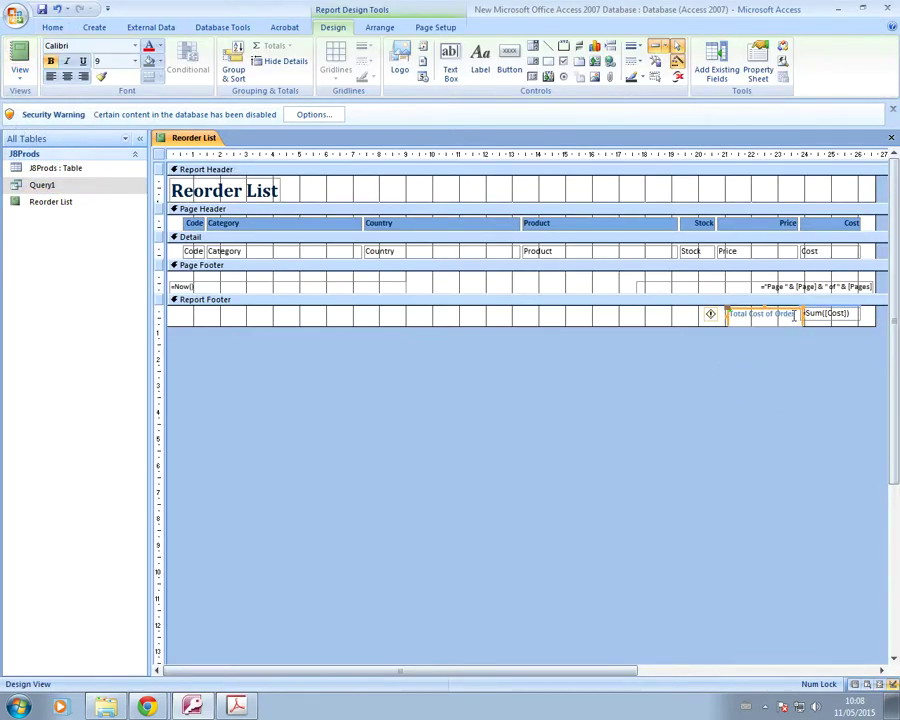
pyautogui.moveTo(795, 315); pyautogui.dragTo(797, 314)
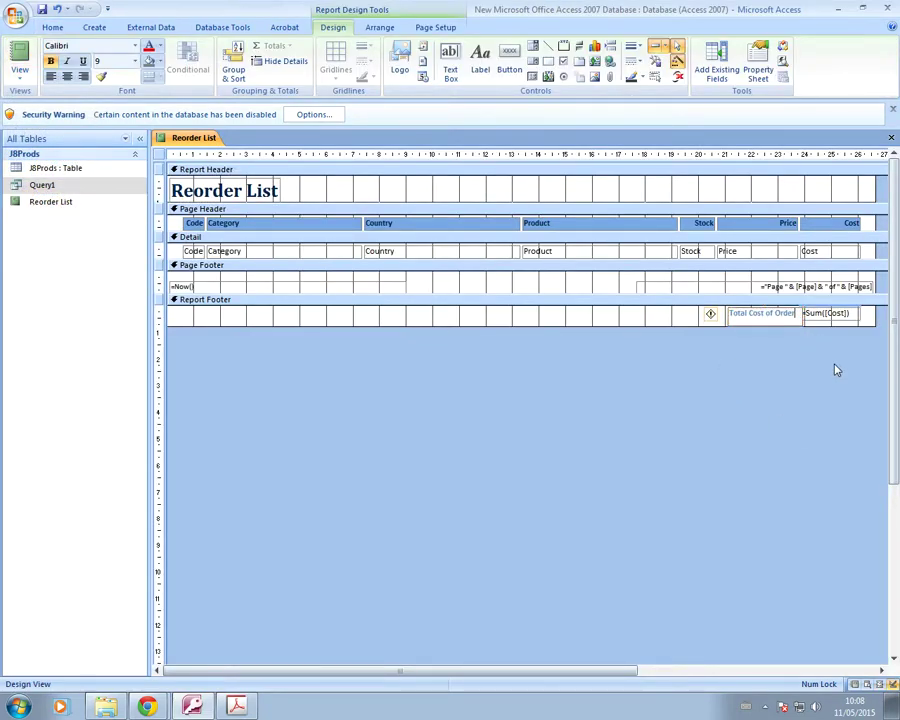
pyautogui.click(20, 74)
pyautogui.click(60, 170)
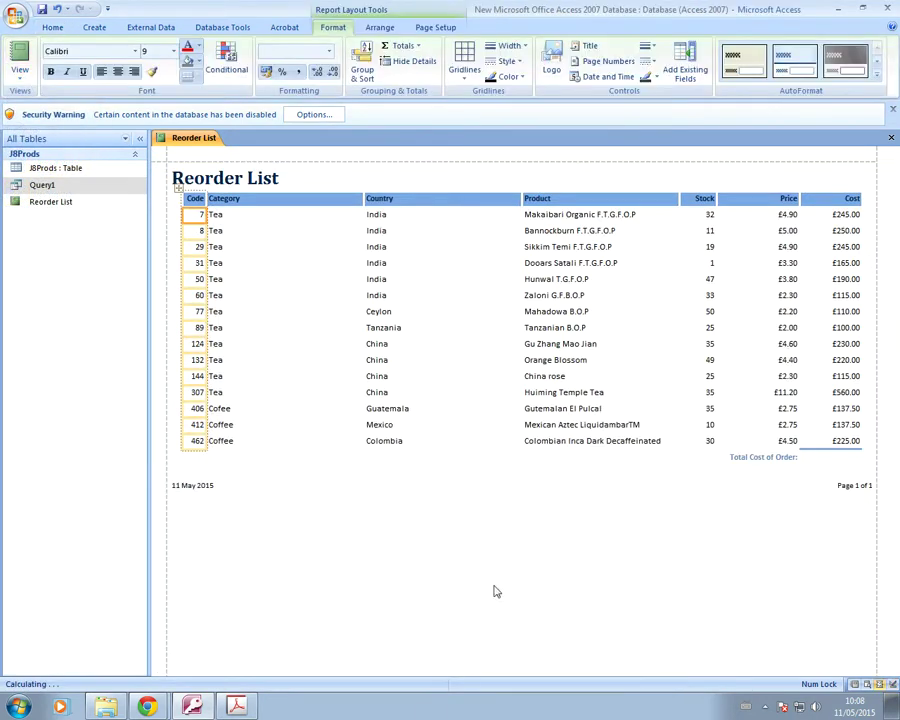
pyautogui.click(237, 707)
# Step: Highlight the 'has the label Total Cost of Order' requirement line in yellow, then return to Access
pyautogui.moveTo(523, 430); pyautogui.dragTo(196, 430)
pyautogui.click(291, 43)
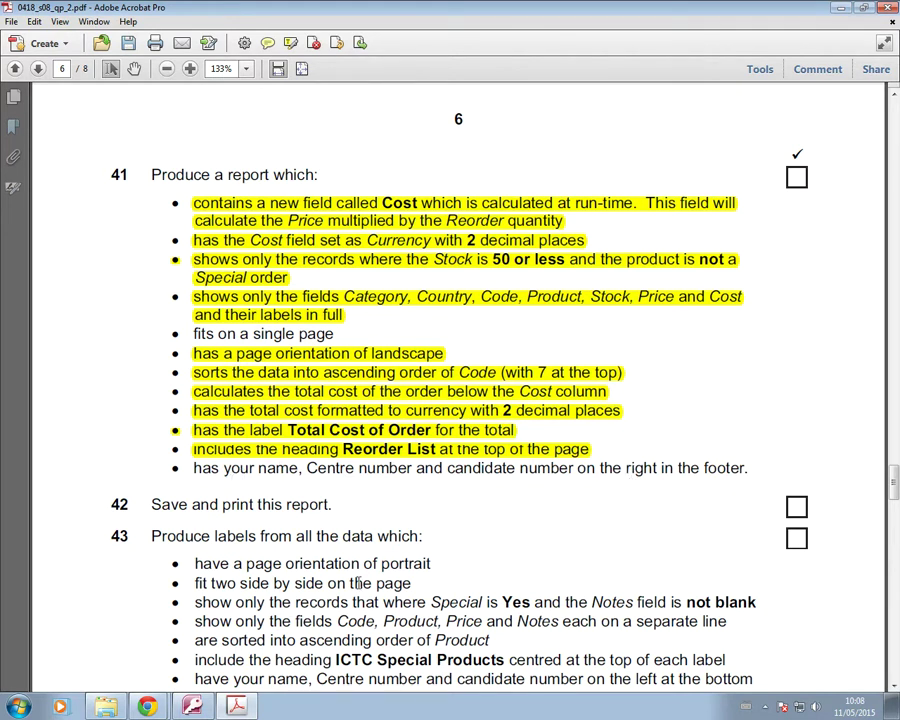
pyautogui.click(192, 706)
# Step: Put the Reorder List report in Design view and drag the Report Footer bar down to enlarge the Page Footer
pyautogui.click(19, 62)
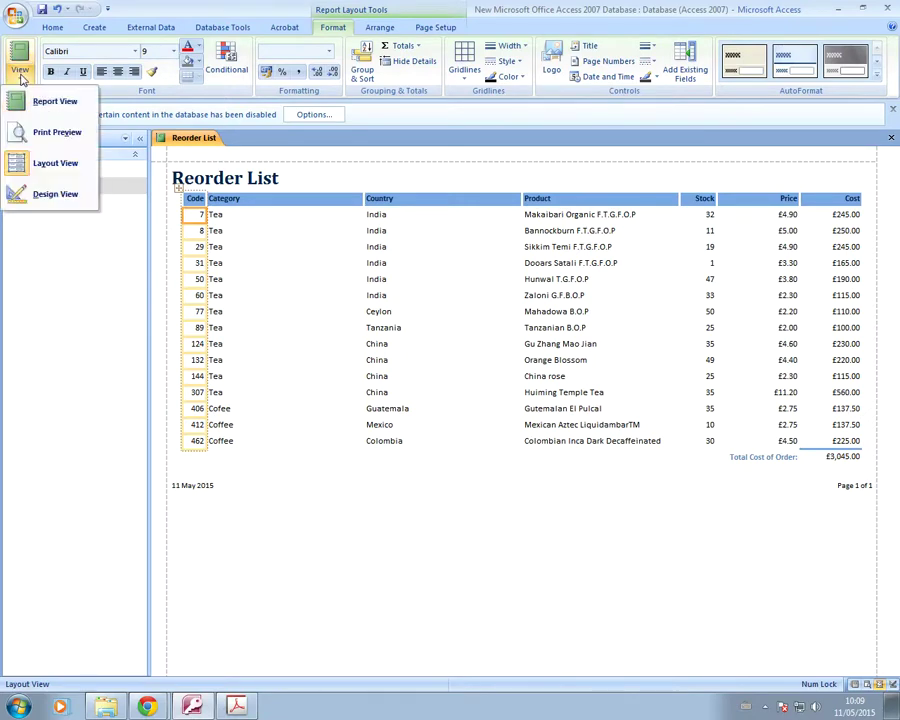
pyautogui.click(52, 197)
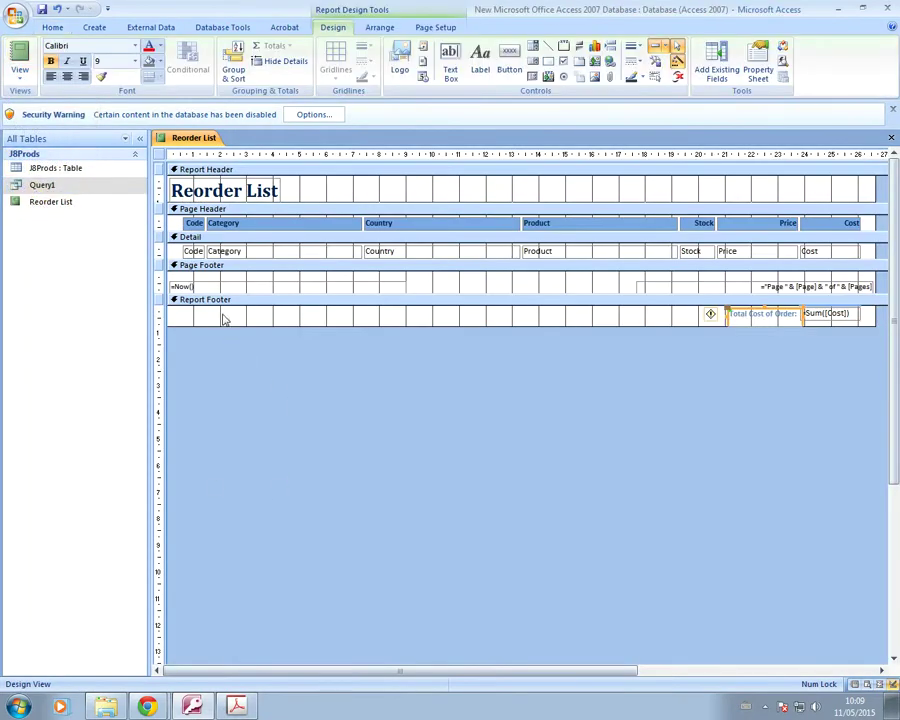
pyautogui.moveTo(242, 291); pyautogui.dragTo(247, 331)
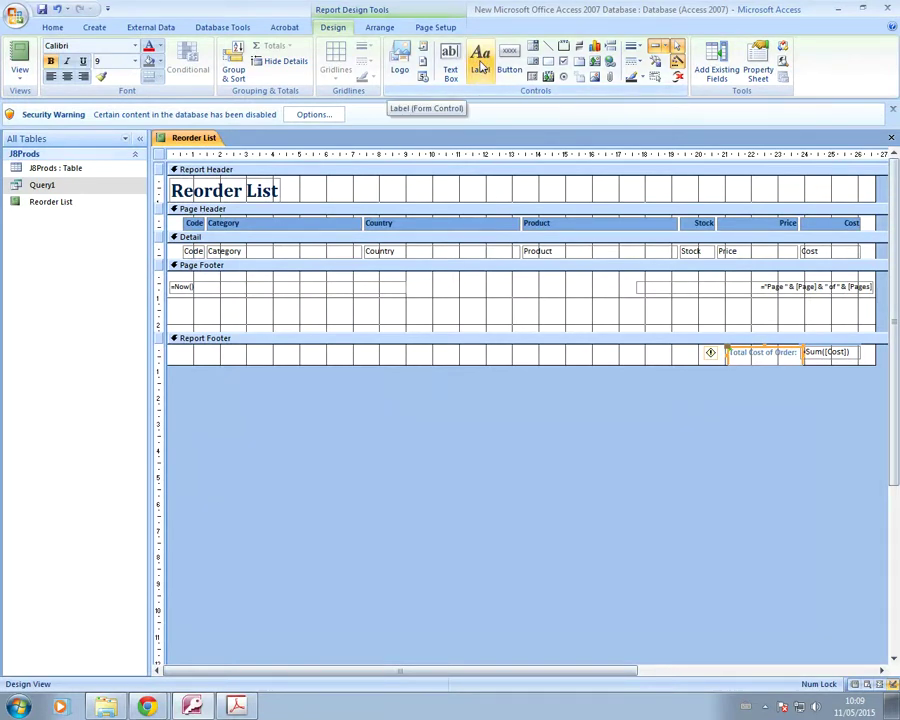
# Step: Add an author name label across the right of the Page Footer, right-aligned, size 11, black
pyautogui.click(481, 66)
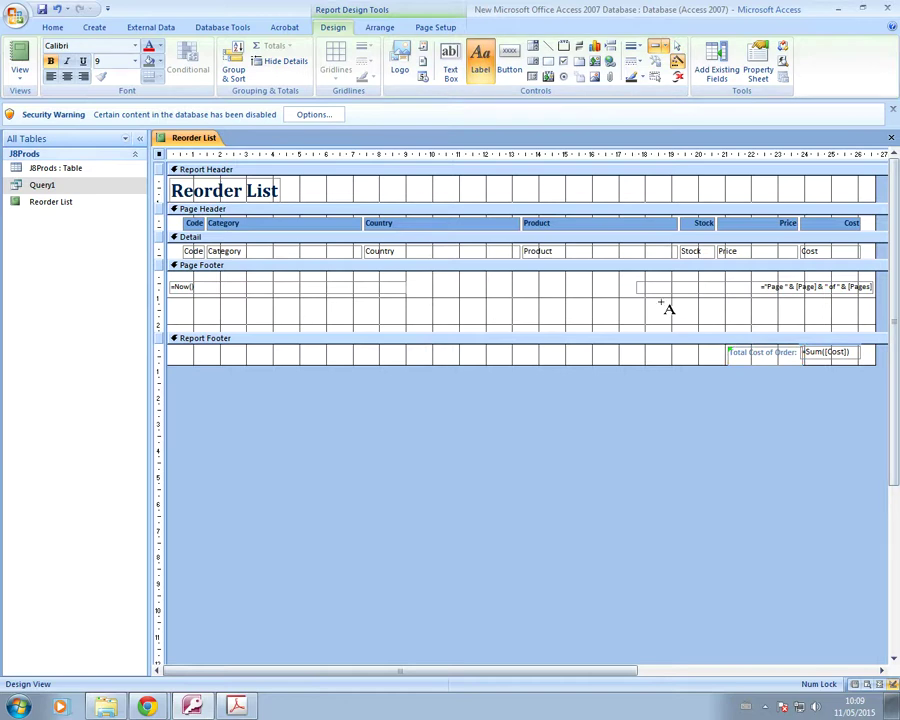
pyautogui.moveTo(661, 301); pyautogui.dragTo(874, 318)
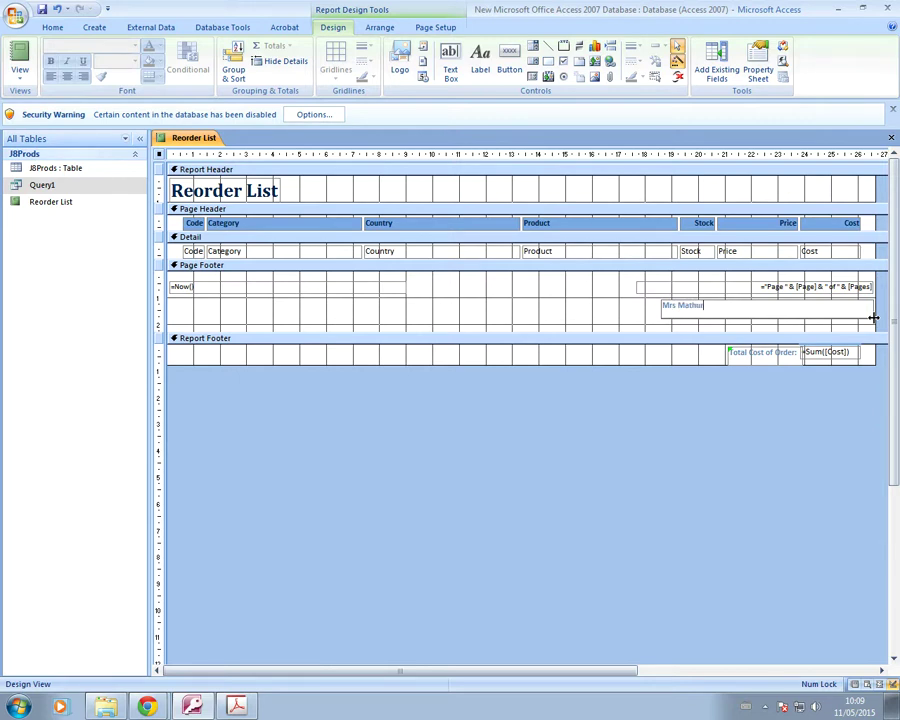
pyautogui.click(640, 312)
pyautogui.click(643, 304)
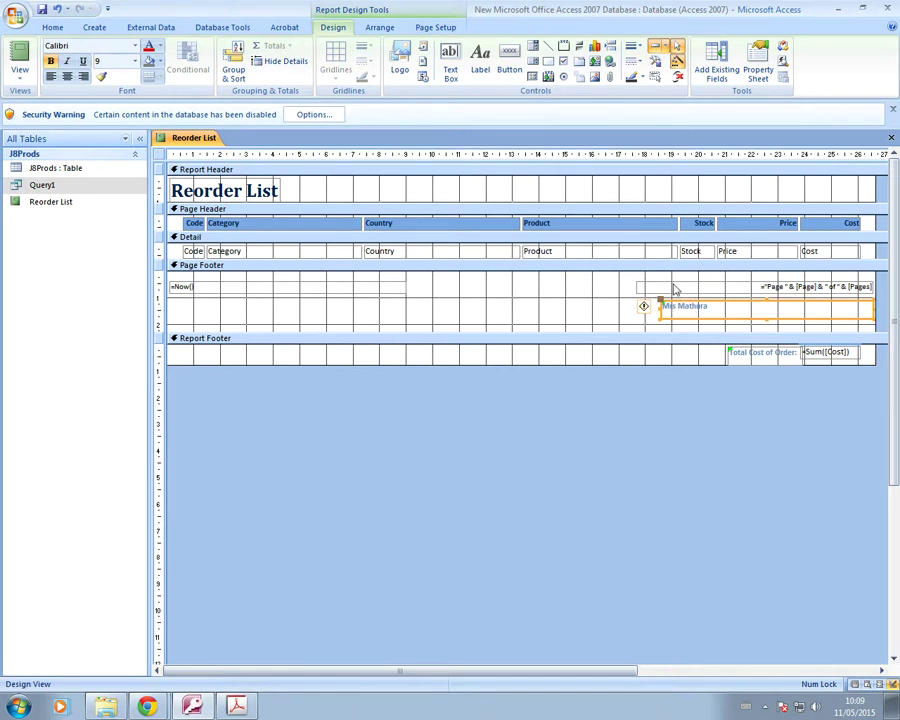
pyautogui.click(83, 76)
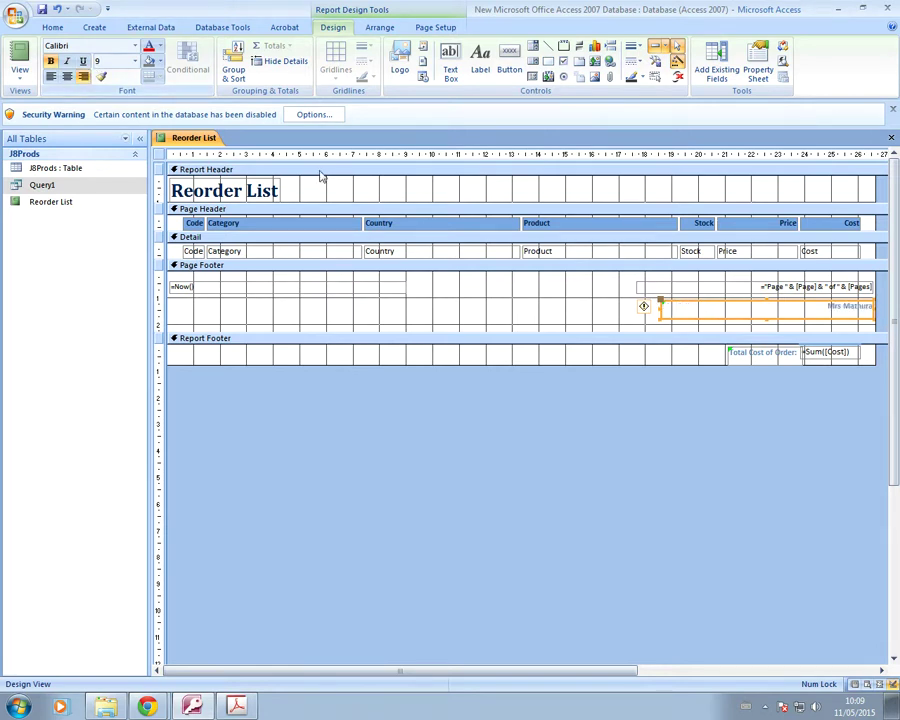
pyautogui.click(135, 62)
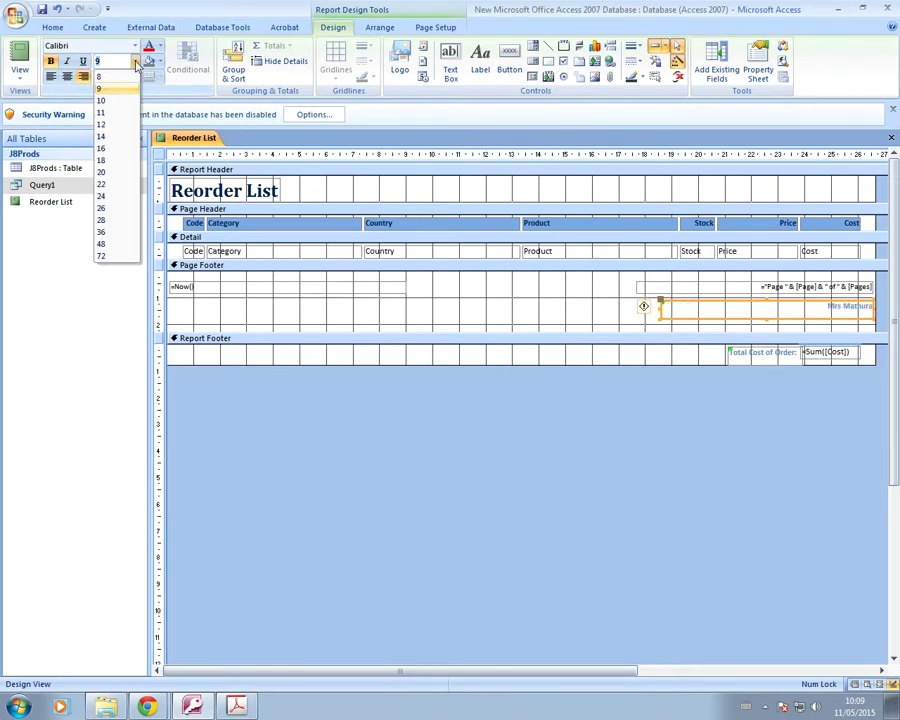
pyautogui.click(124, 118)
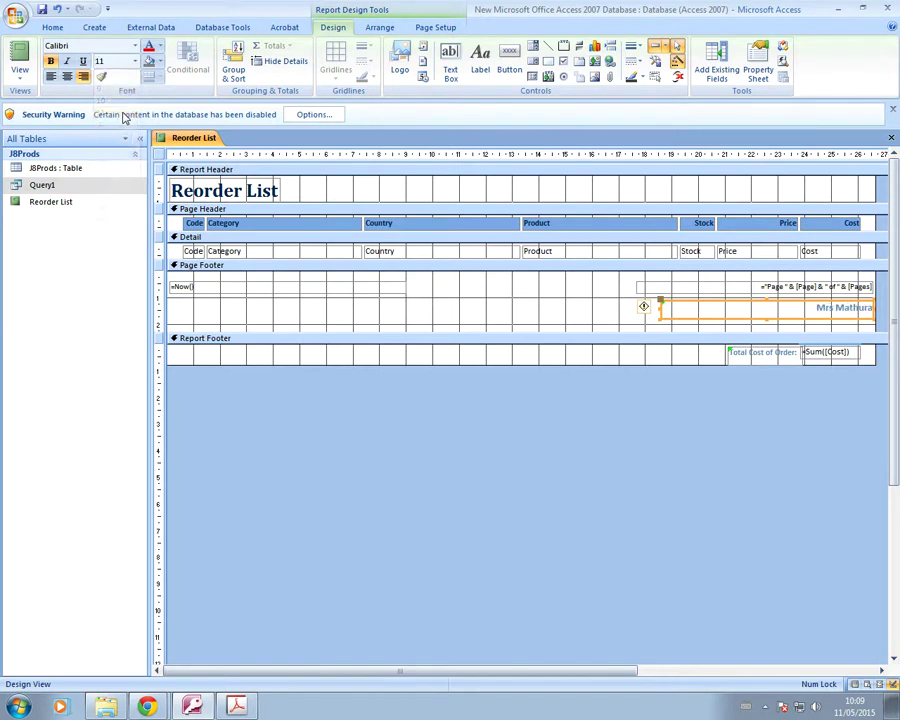
pyautogui.click(159, 46)
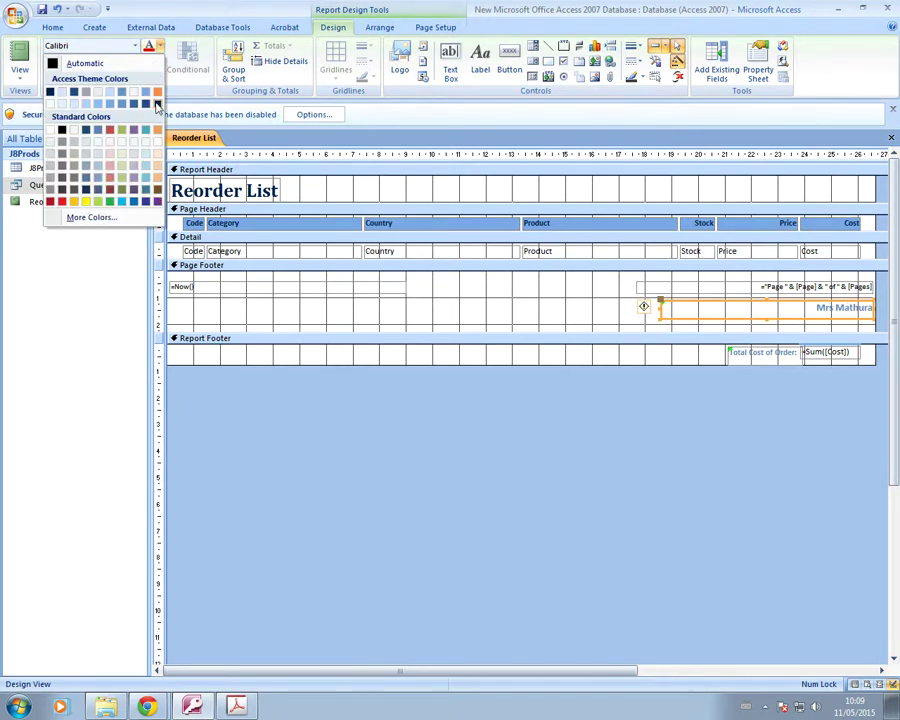
pyautogui.click(52, 63)
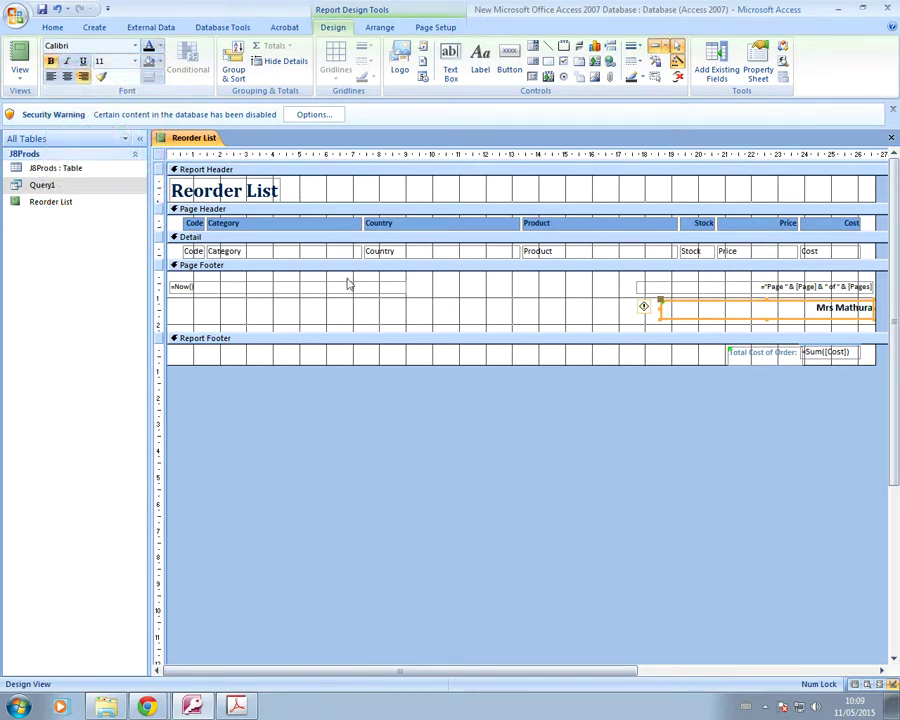
# Step: Make the Total Cost of Order label black, size 10, and widen it onto one line
pyautogui.click(766, 353)
pyautogui.click(159, 46)
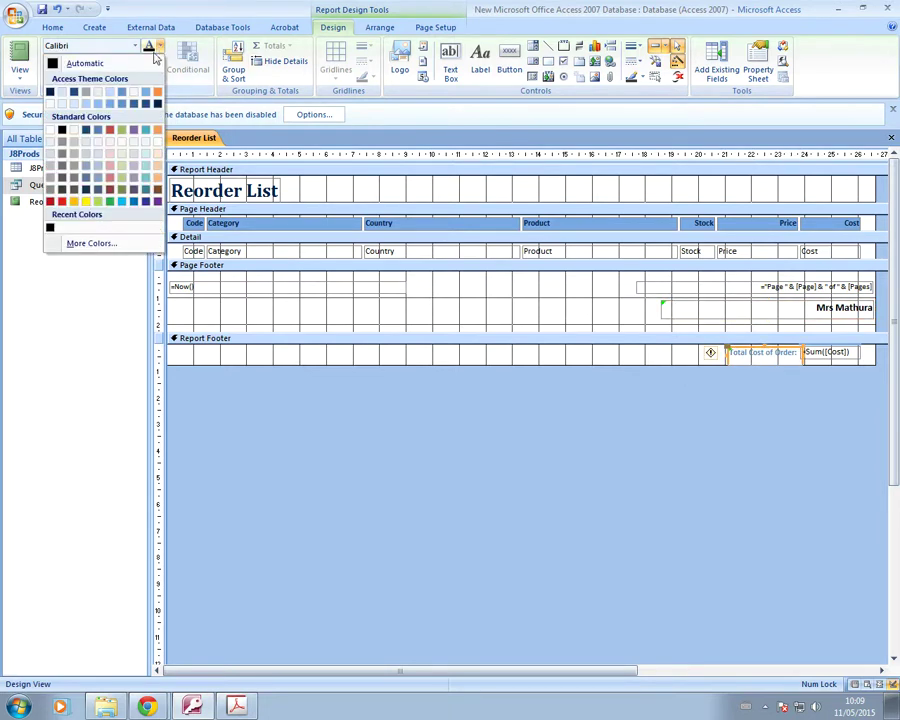
pyautogui.click(55, 63)
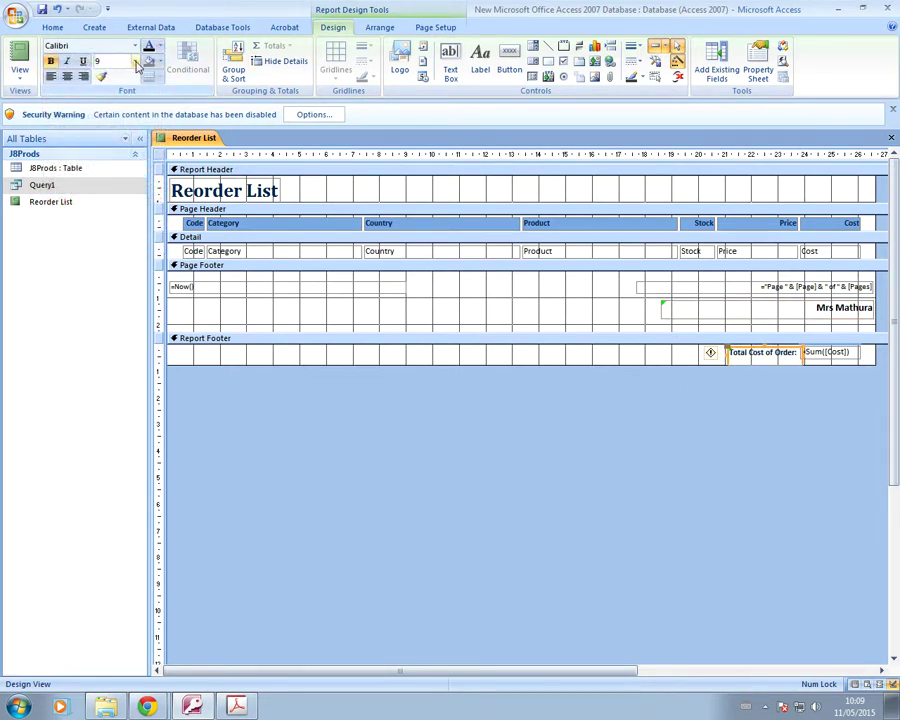
pyautogui.click(135, 61)
pyautogui.click(102, 101)
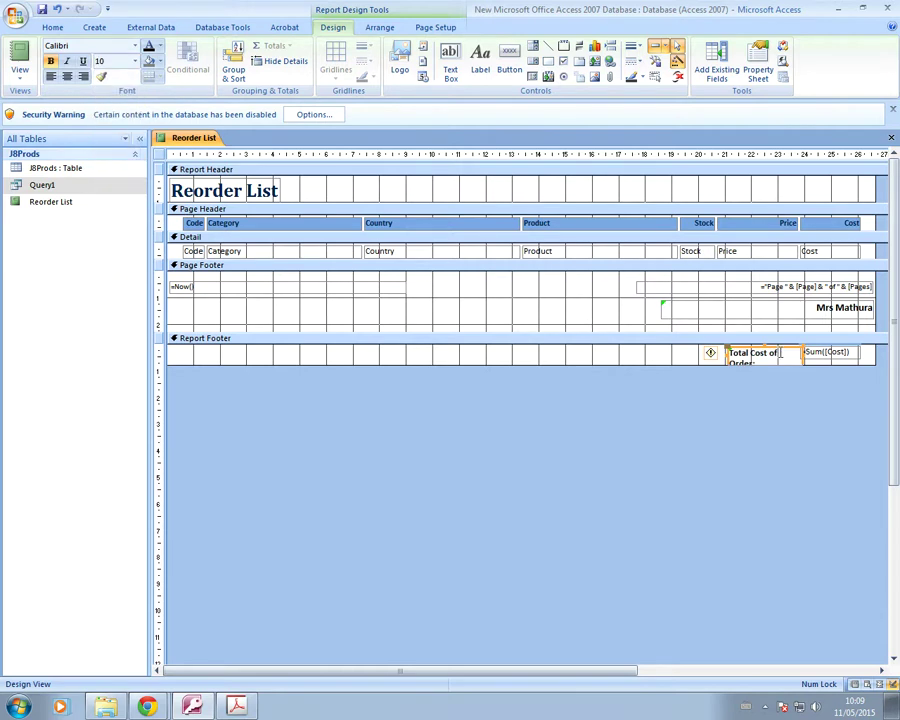
pyautogui.moveTo(801, 353); pyautogui.dragTo(807, 354)
# Step: Preview the Reorder List report with its data in Layout view, then return to the exam PDF
pyautogui.click(19, 72)
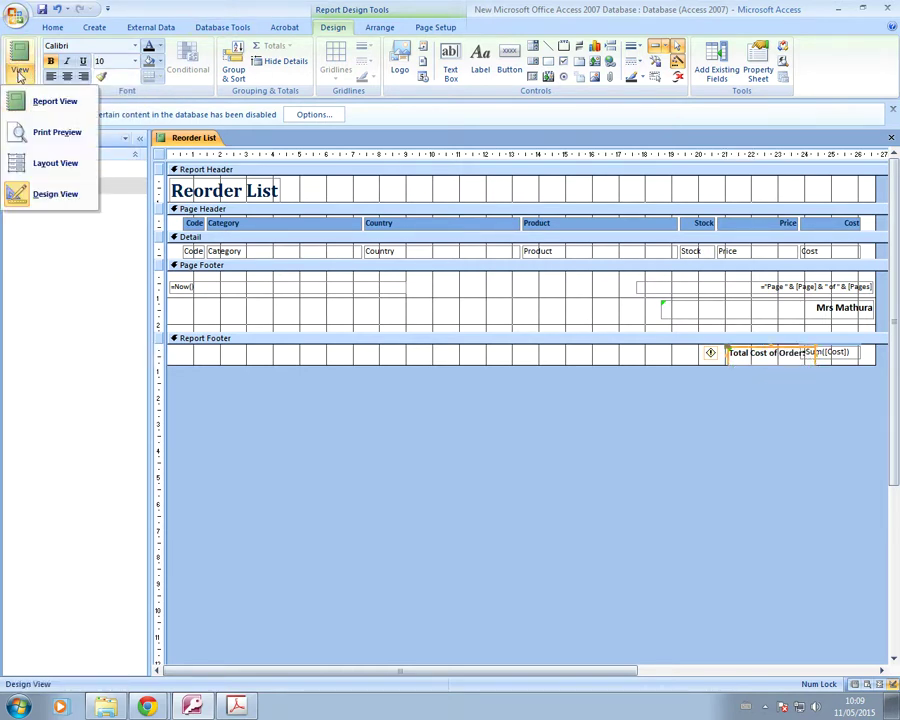
pyautogui.click(46, 166)
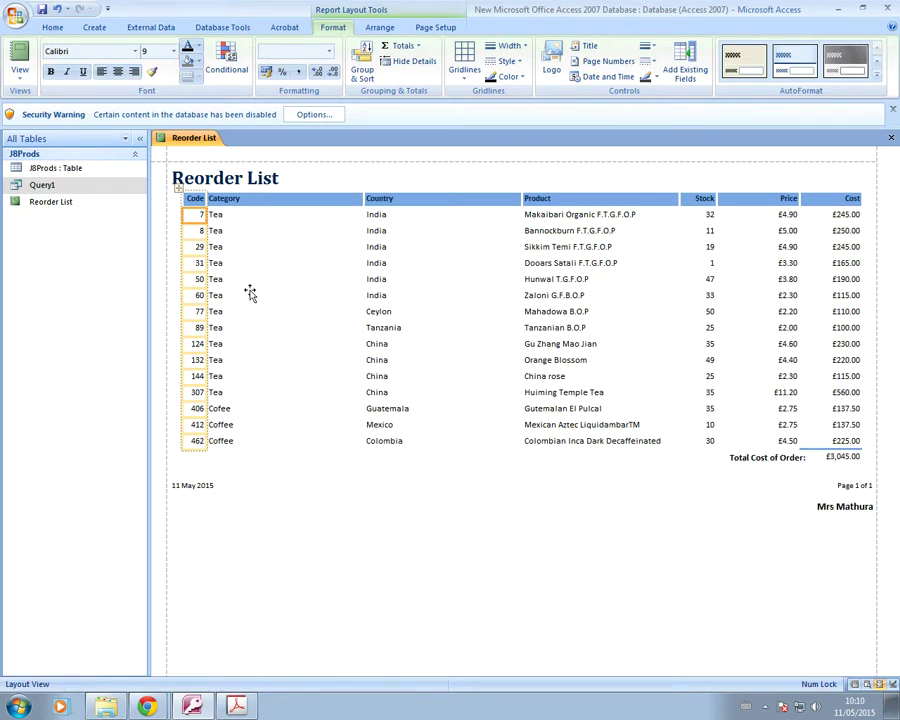
pyautogui.click(236, 706)
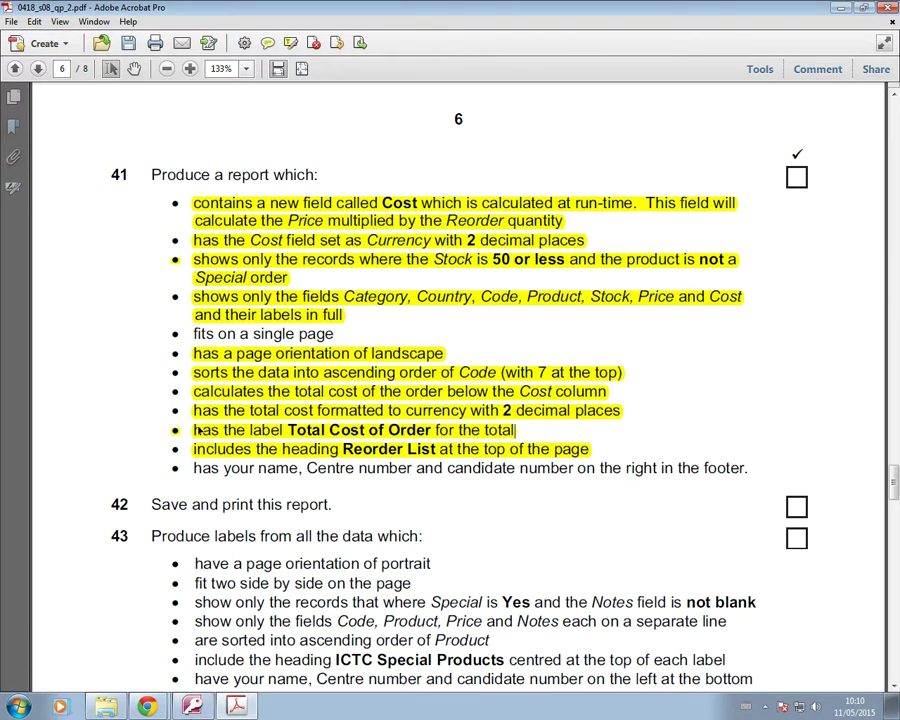
# Step: Highlight the footer name requirement line in yellow, then switch back to Access
pyautogui.moveTo(196, 468); pyautogui.dragTo(813, 468)
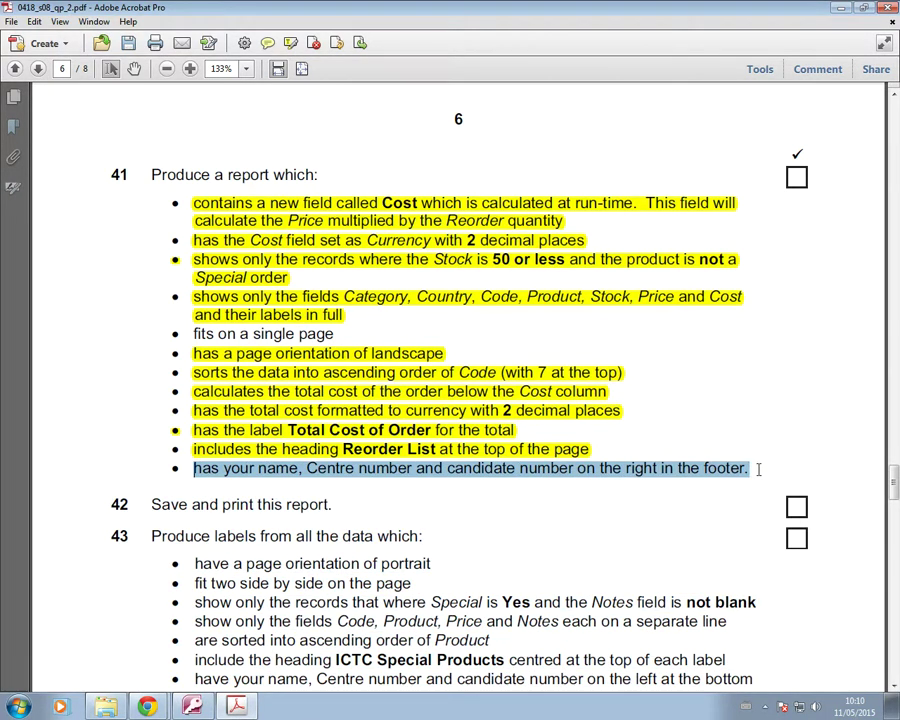
pyautogui.click(291, 43)
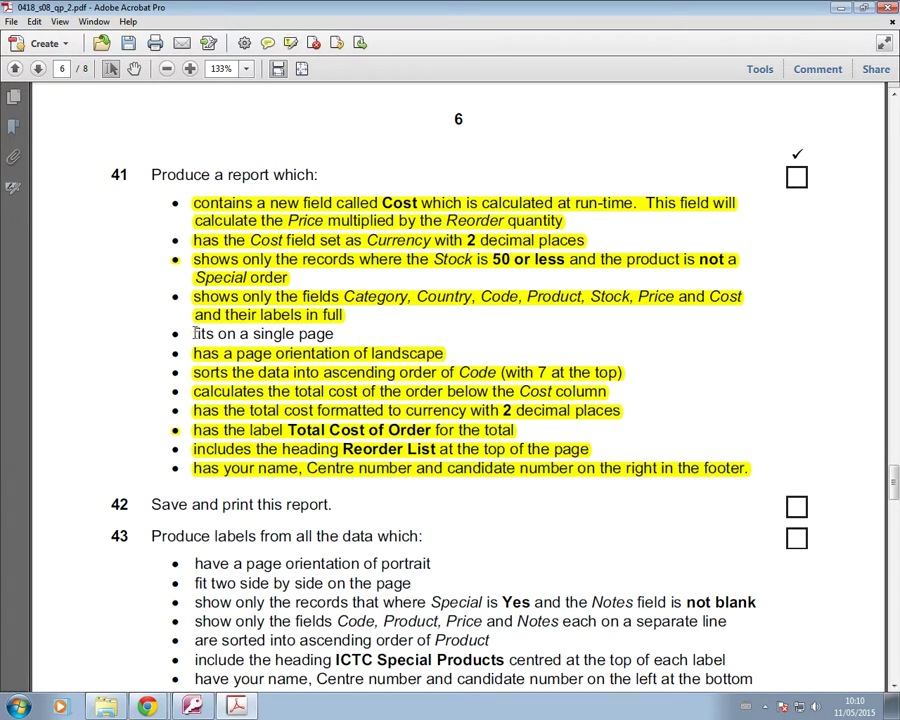
pyautogui.click(192, 706)
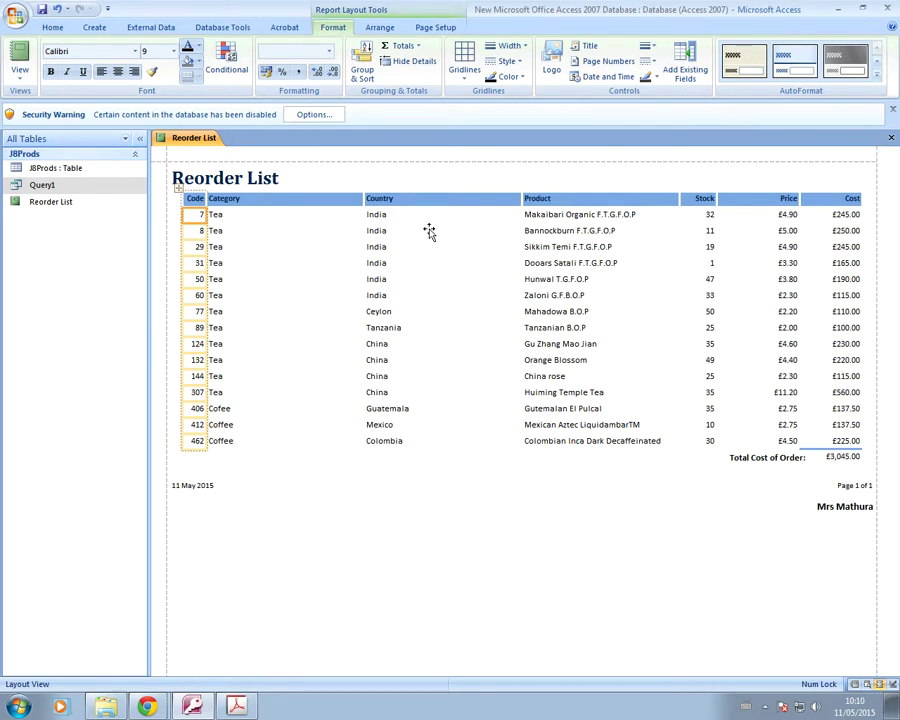
# Step: Centre the Code, Category and Country column headings
pyautogui.click(235, 199)
pyautogui.click(191, 198)
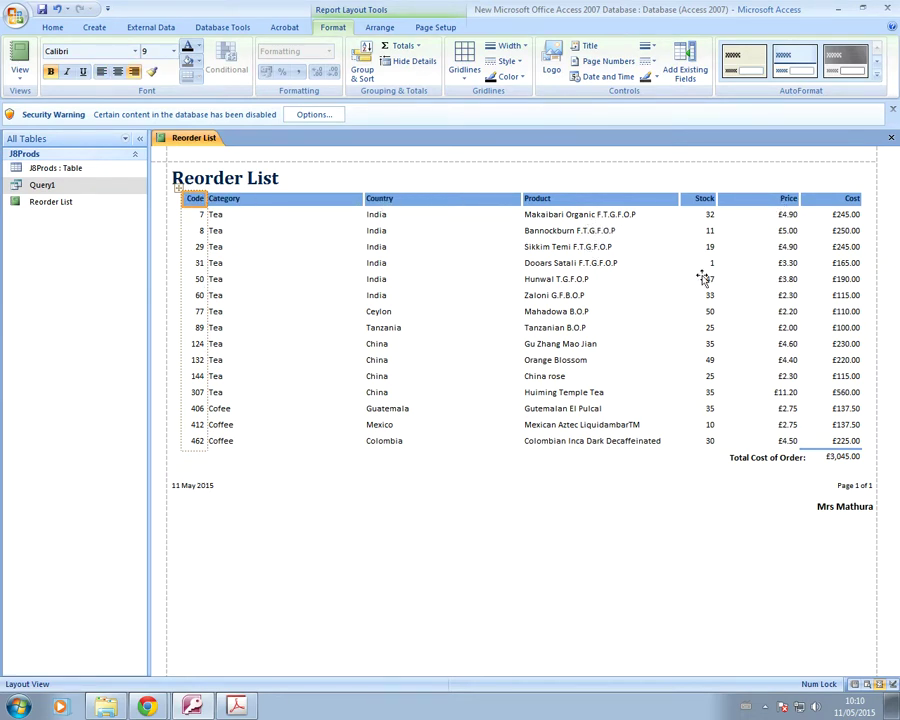
pyautogui.click(231, 203)
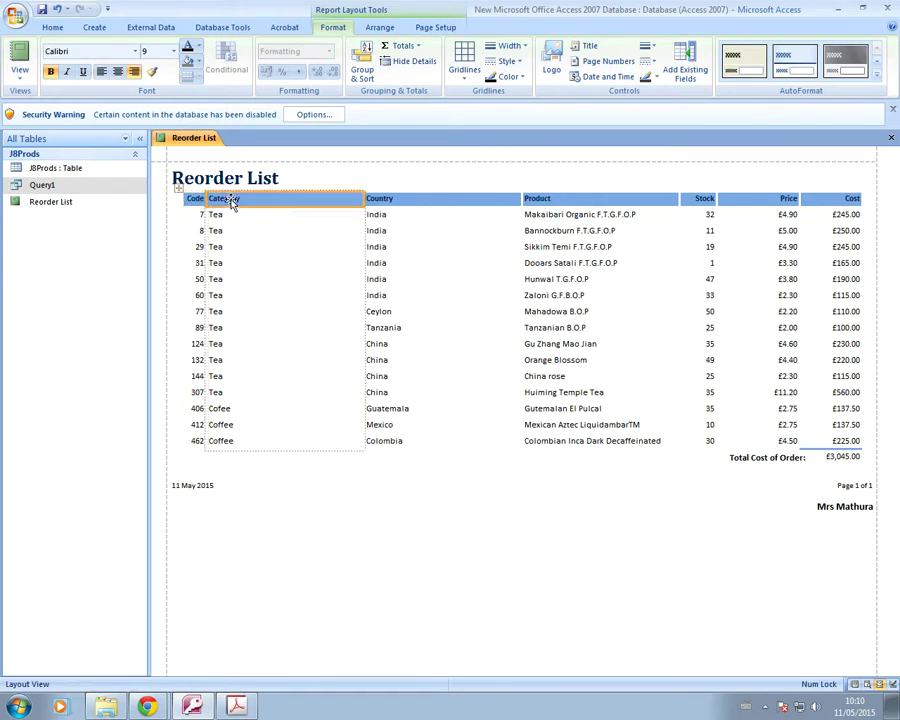
pyautogui.click(188, 201)
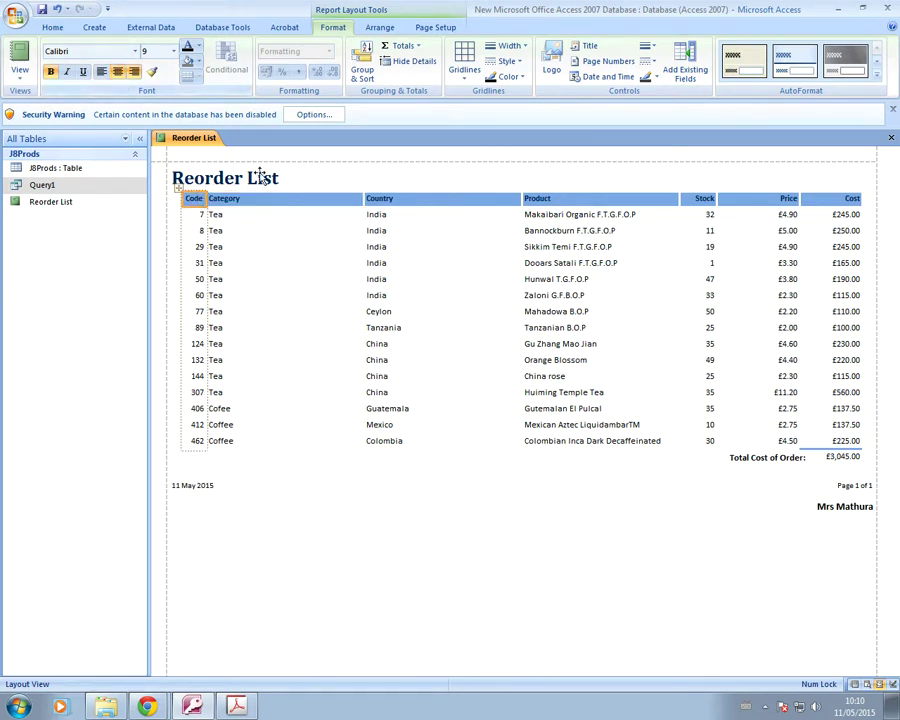
pyautogui.click(262, 201)
pyautogui.click(118, 72)
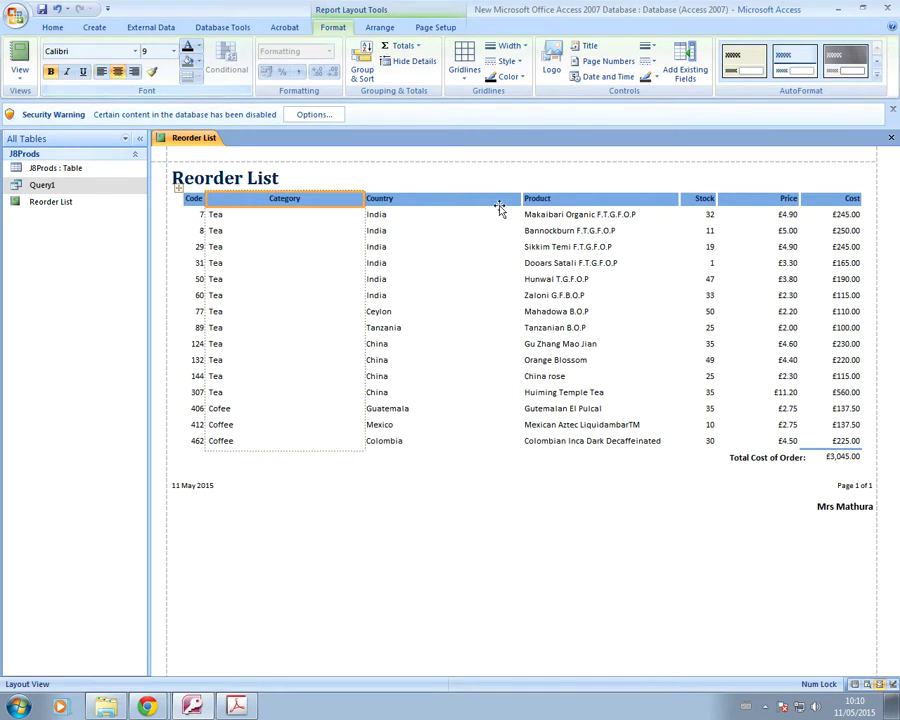
pyautogui.click(460, 197)
pyautogui.click(118, 72)
# Step: Centre the Product, Stock and Price column headings, then select the Cost heading
pyautogui.click(553, 199)
pyautogui.click(119, 73)
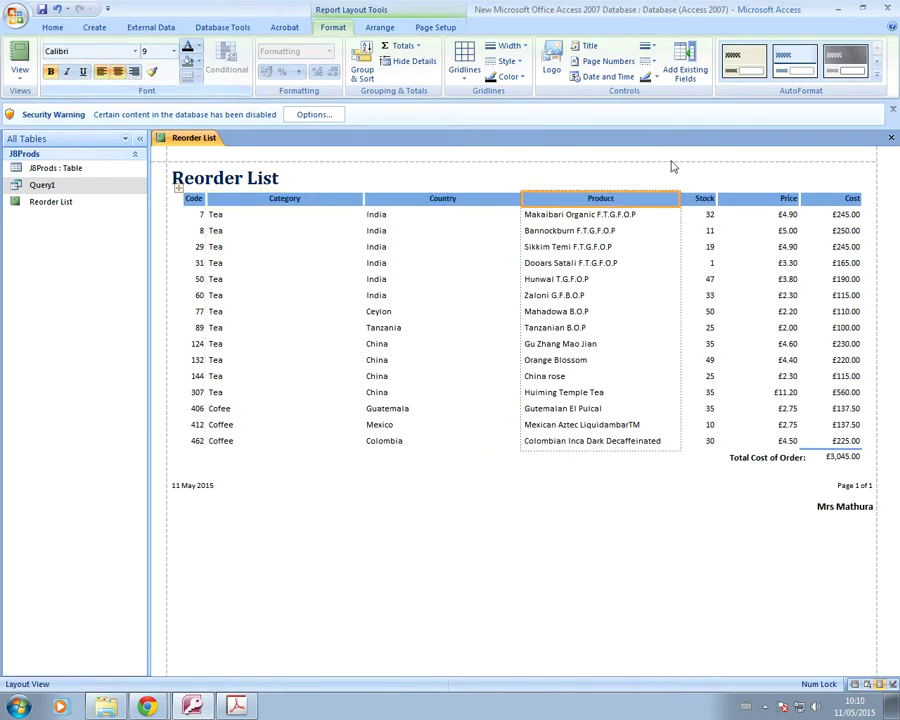
pyautogui.click(705, 199)
pyautogui.click(119, 72)
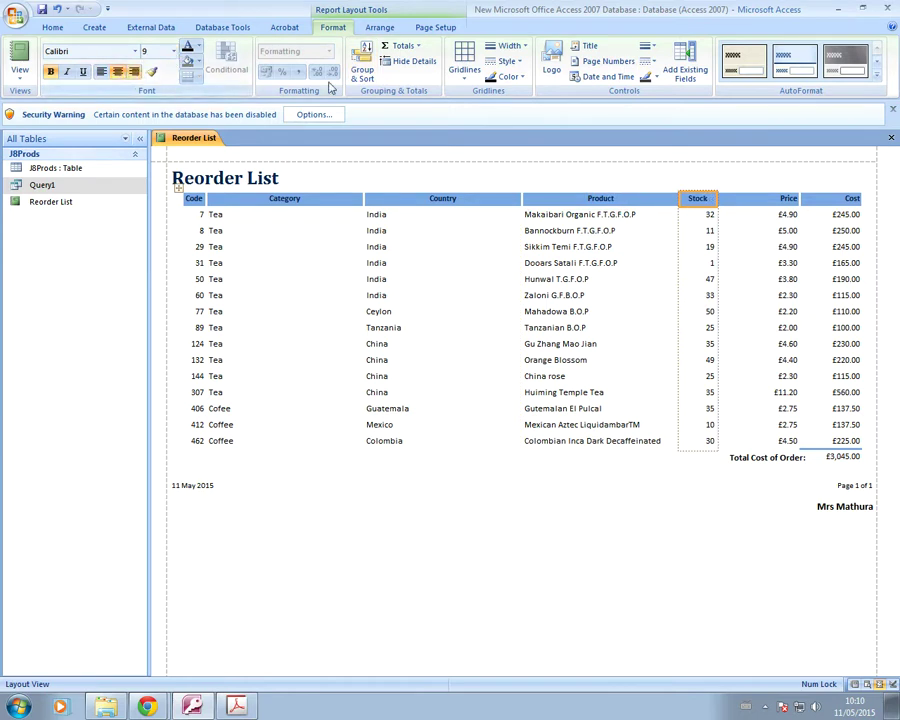
pyautogui.click(783, 197)
pyautogui.click(119, 72)
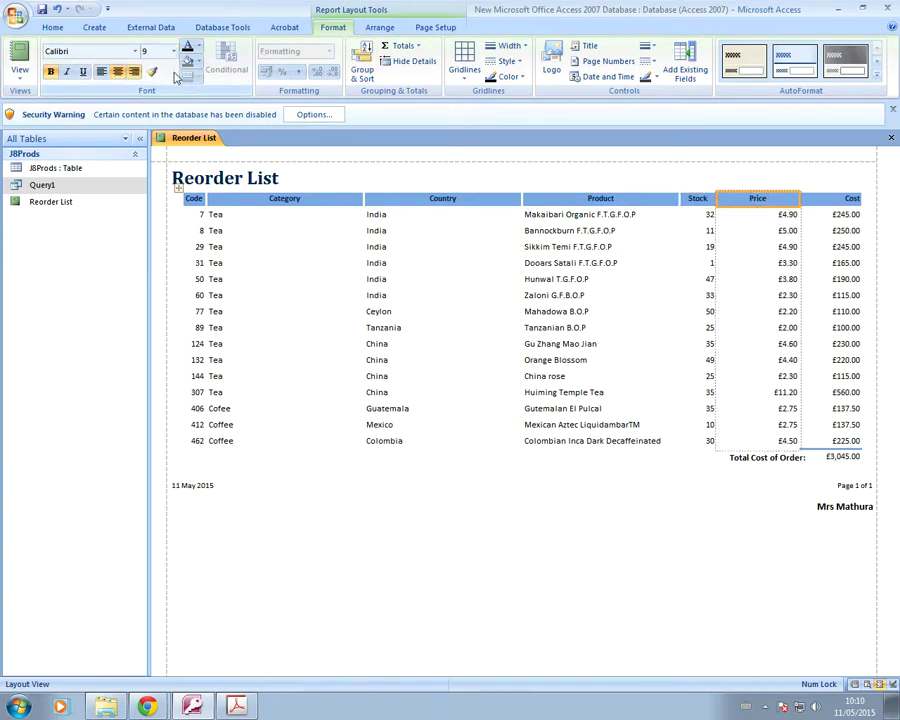
pyautogui.click(838, 197)
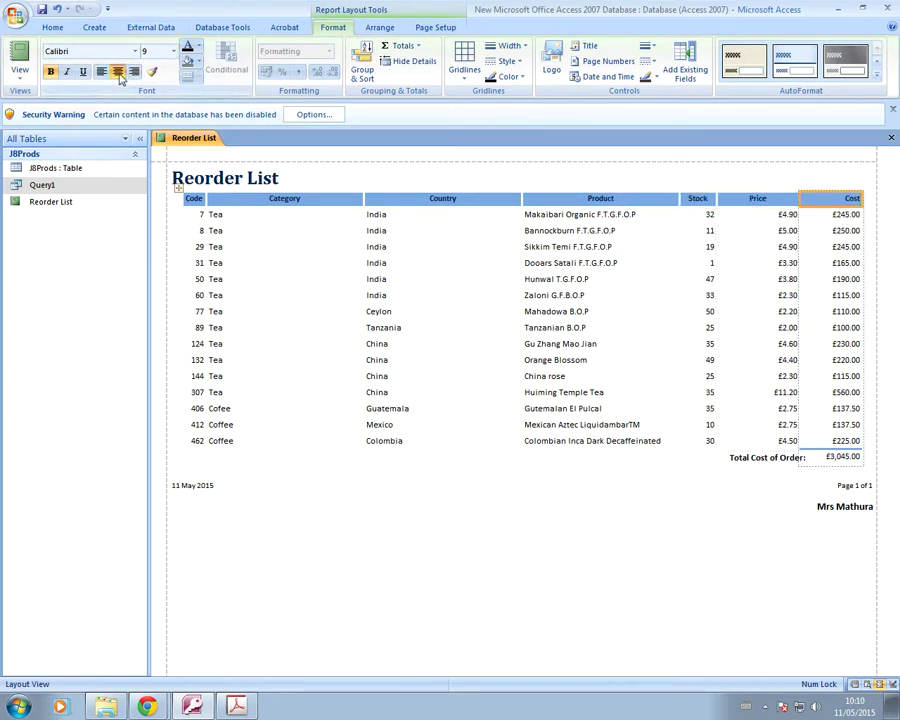
# Step: Set the Code, Category and Country headings to font size 10
pyautogui.click(194, 199)
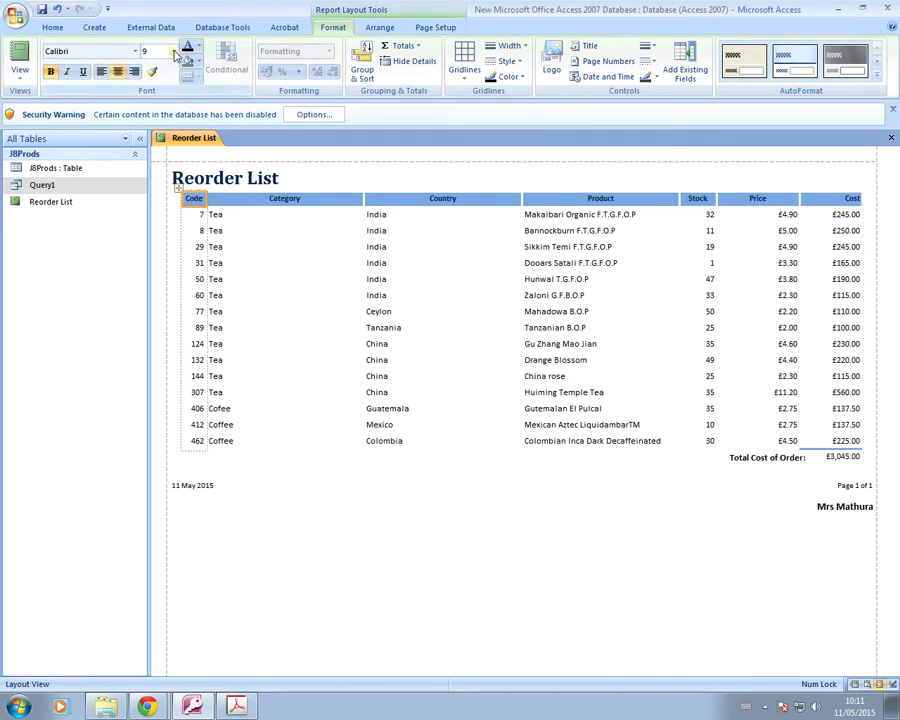
pyautogui.click(173, 51)
pyautogui.click(249, 179)
pyautogui.click(241, 203)
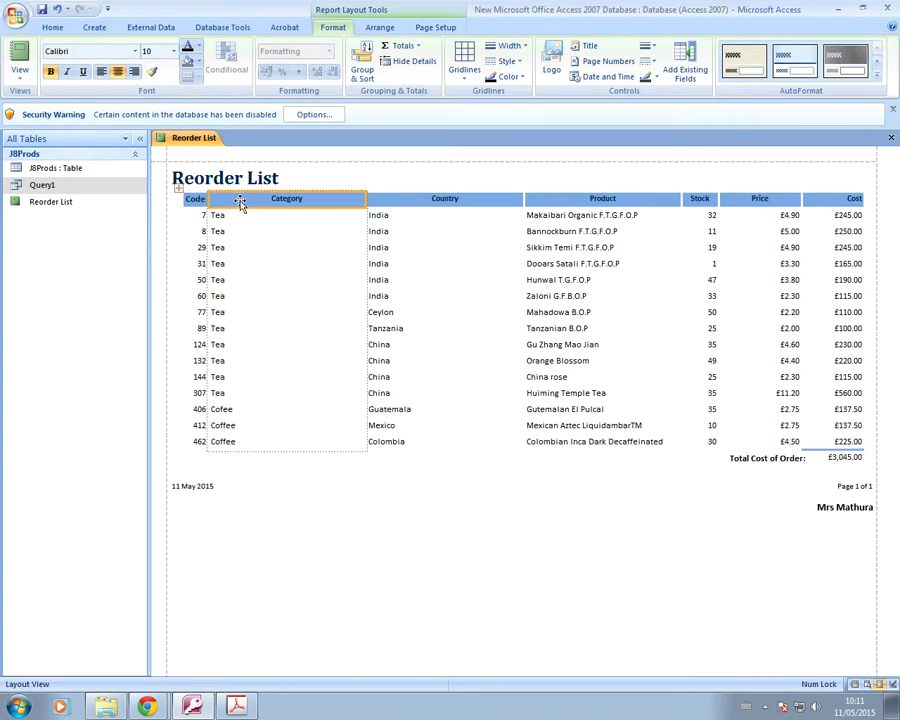
pyautogui.click(176, 51)
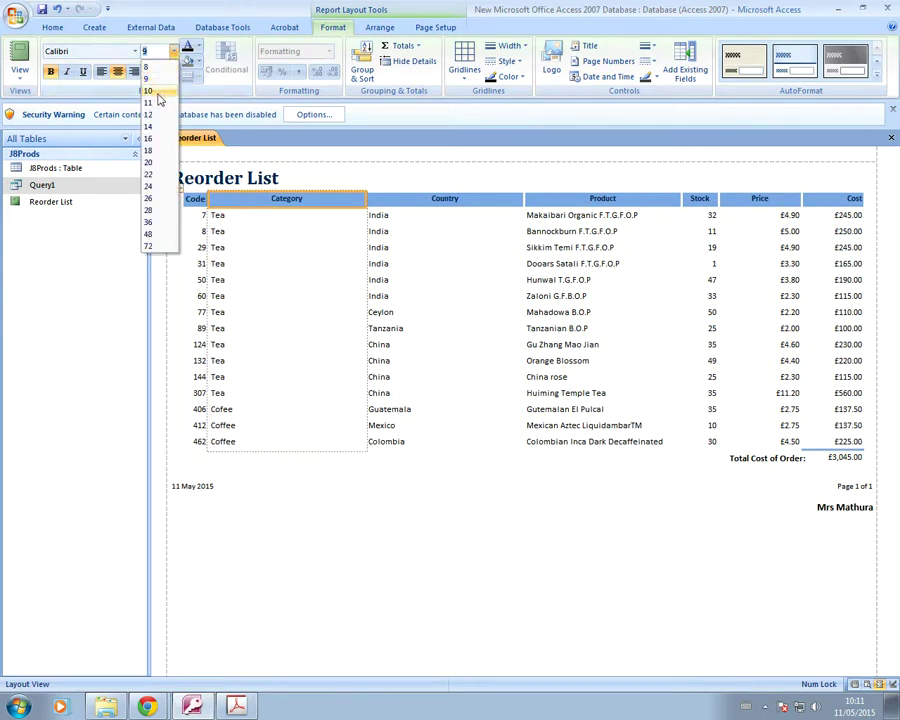
pyautogui.click(158, 90)
pyautogui.click(402, 203)
pyautogui.click(173, 51)
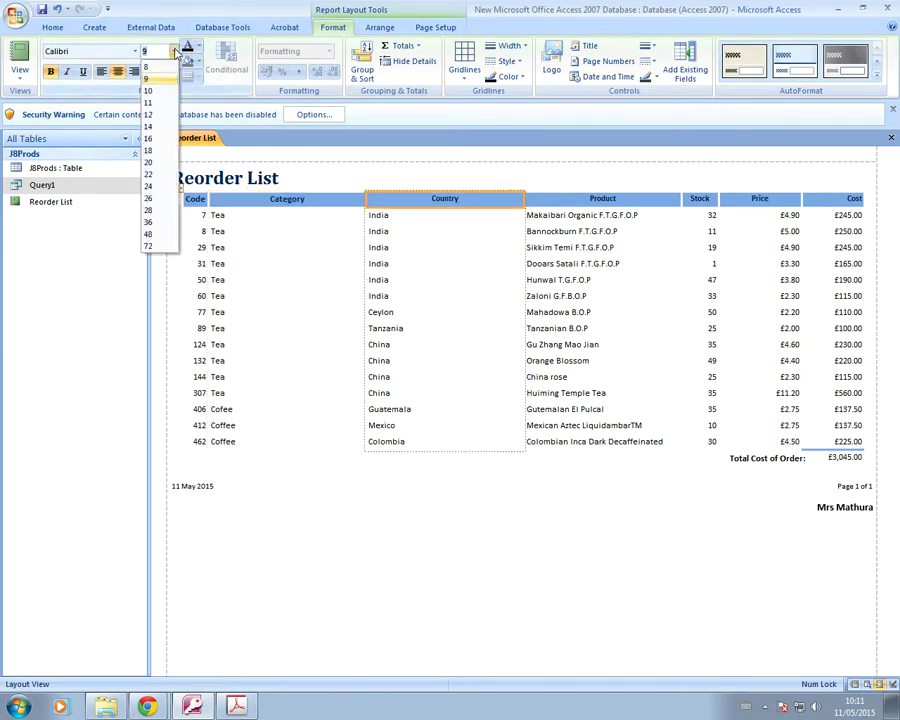
pyautogui.click(158, 90)
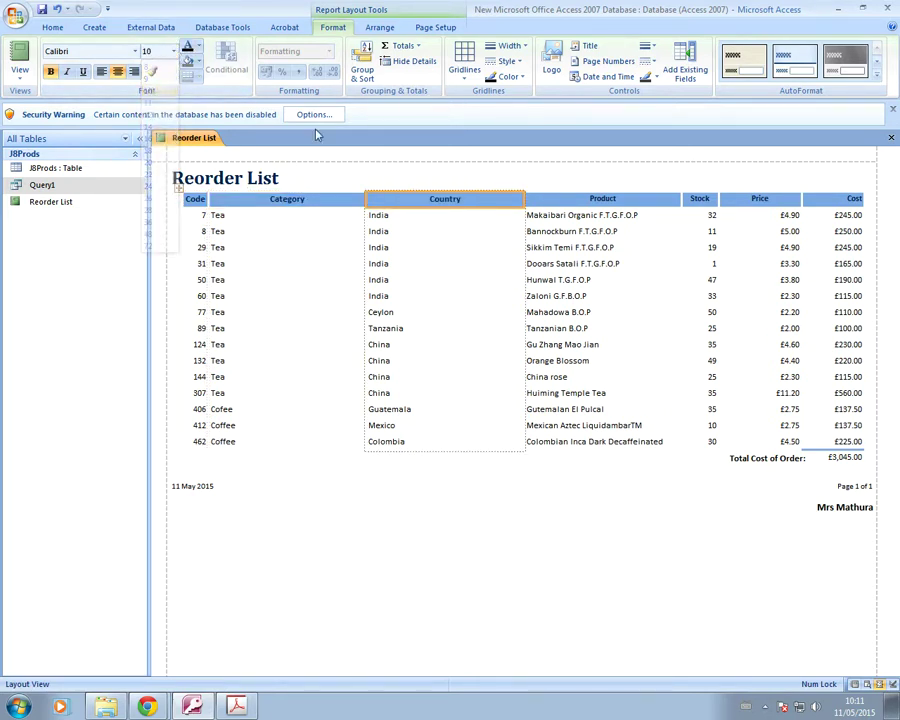
# Step: Set the Product, Stock and Price headings to font size 10
pyautogui.click(573, 199)
pyautogui.click(176, 51)
pyautogui.click(160, 91)
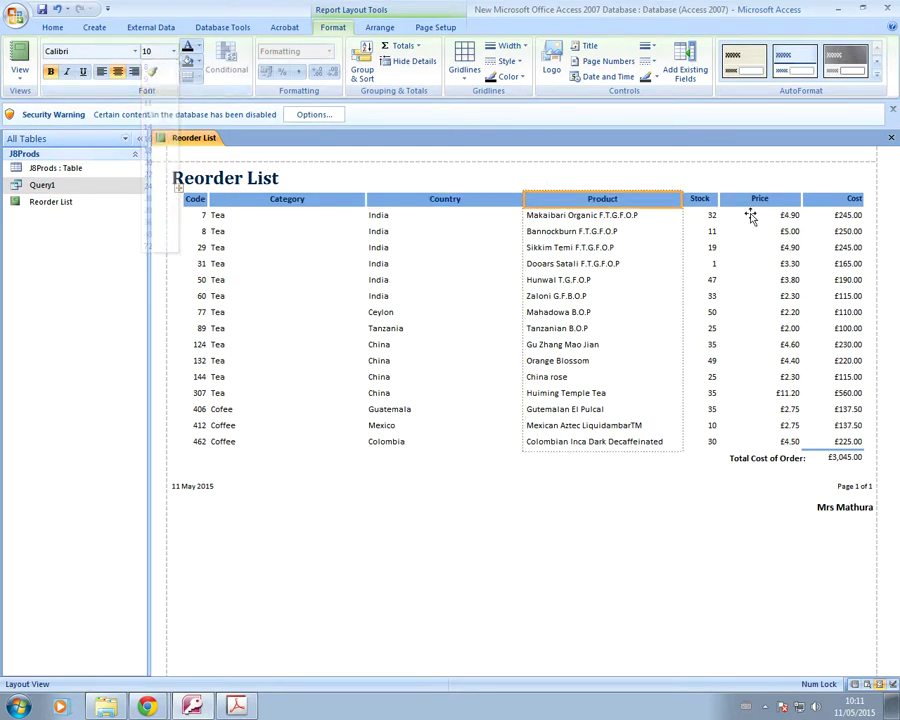
pyautogui.click(699, 200)
pyautogui.click(173, 51)
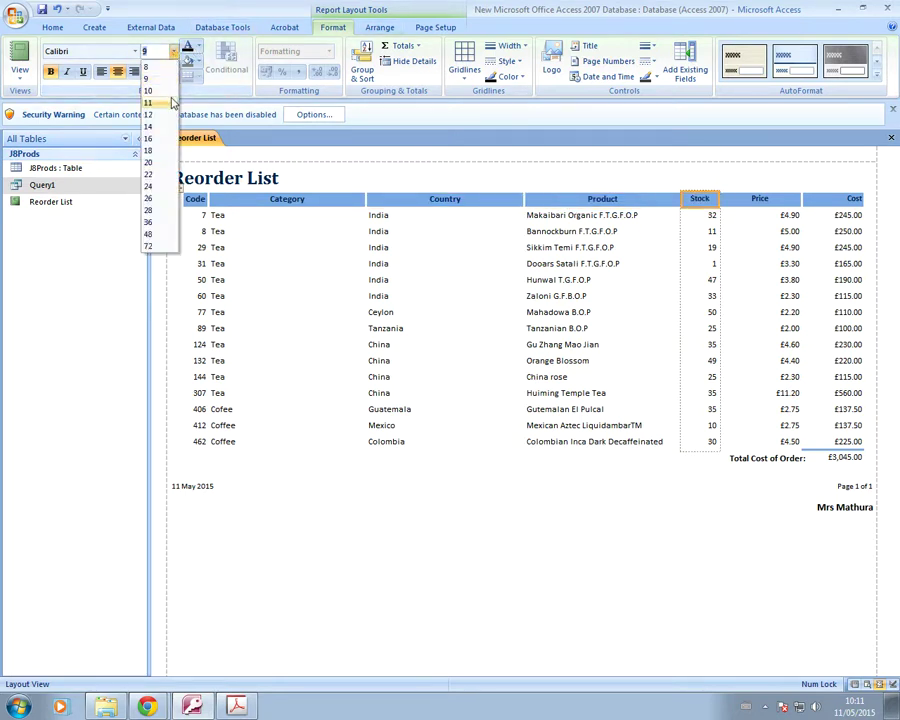
pyautogui.click(160, 90)
pyautogui.click(752, 199)
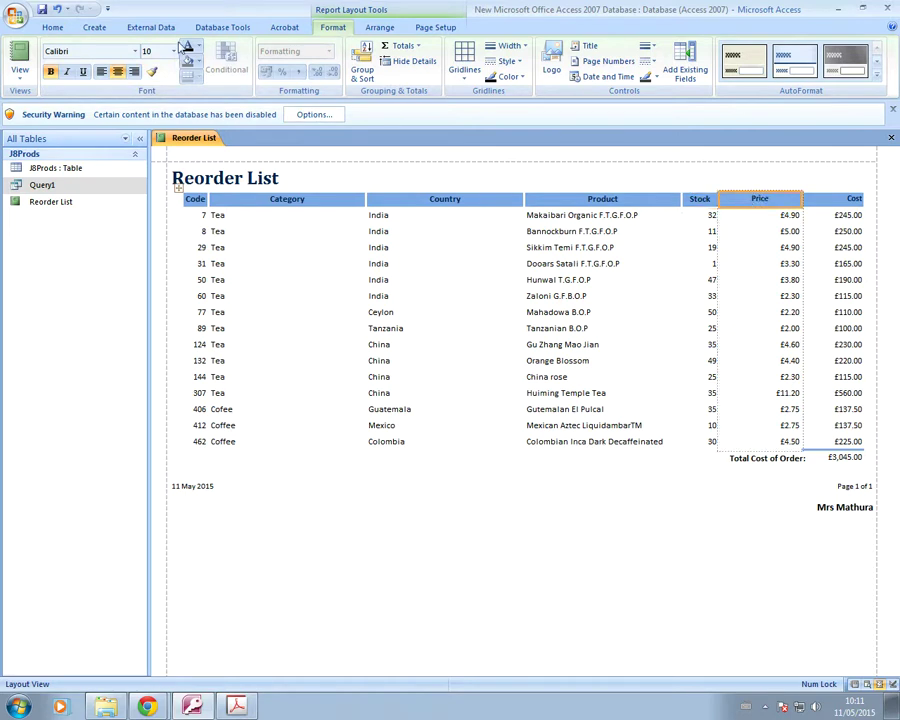
pyautogui.click(175, 51)
pyautogui.click(163, 90)
# Step: Centre the Cost heading and set it to size 10, then deselect to review
pyautogui.click(820, 200)
pyautogui.click(118, 71)
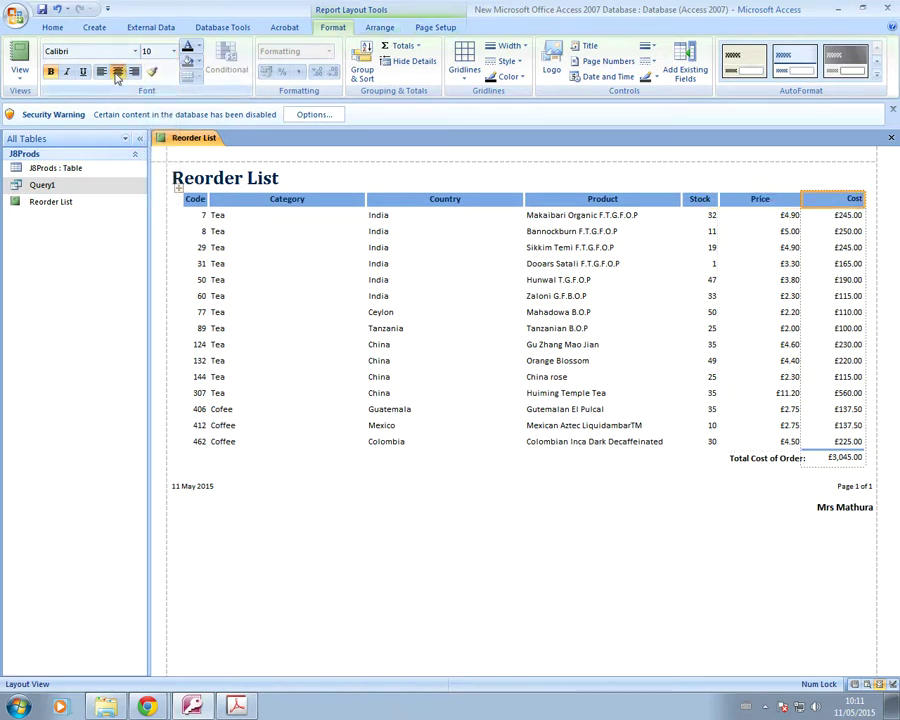
pyautogui.click(173, 51)
pyautogui.click(164, 92)
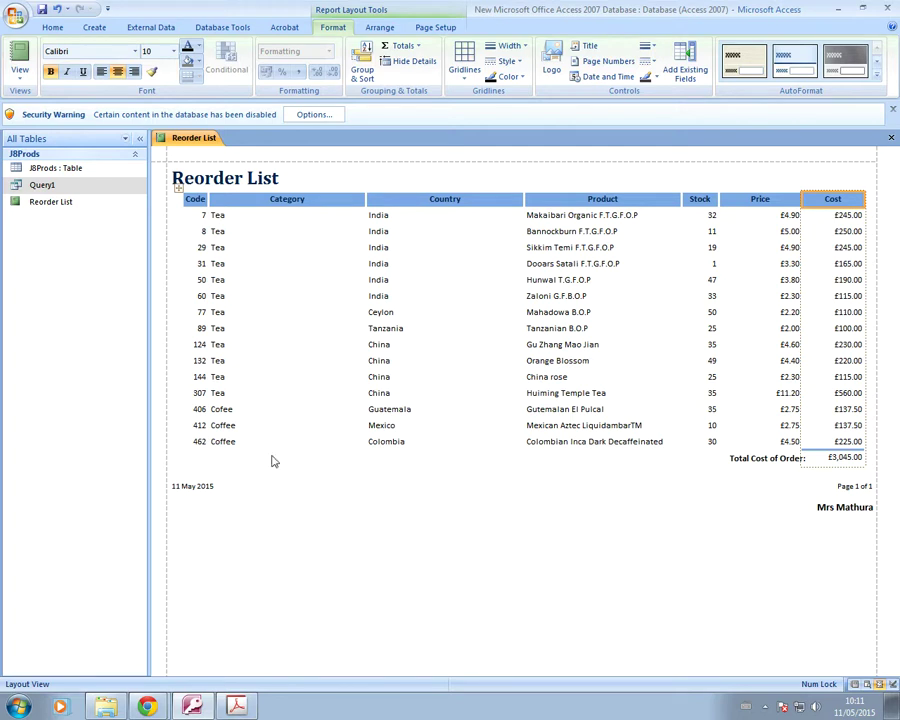
pyautogui.click(848, 256)
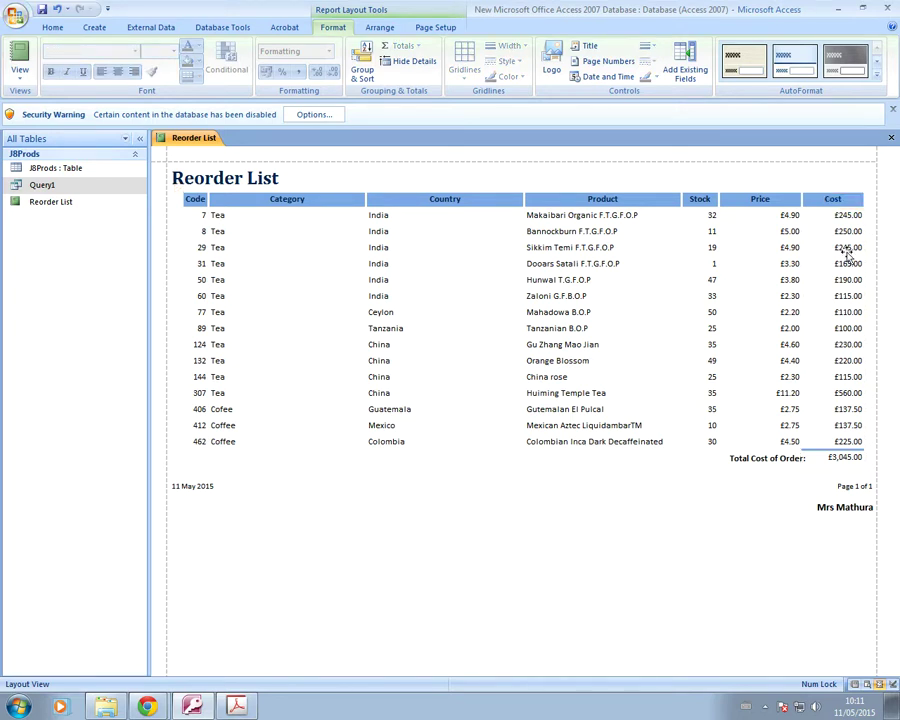